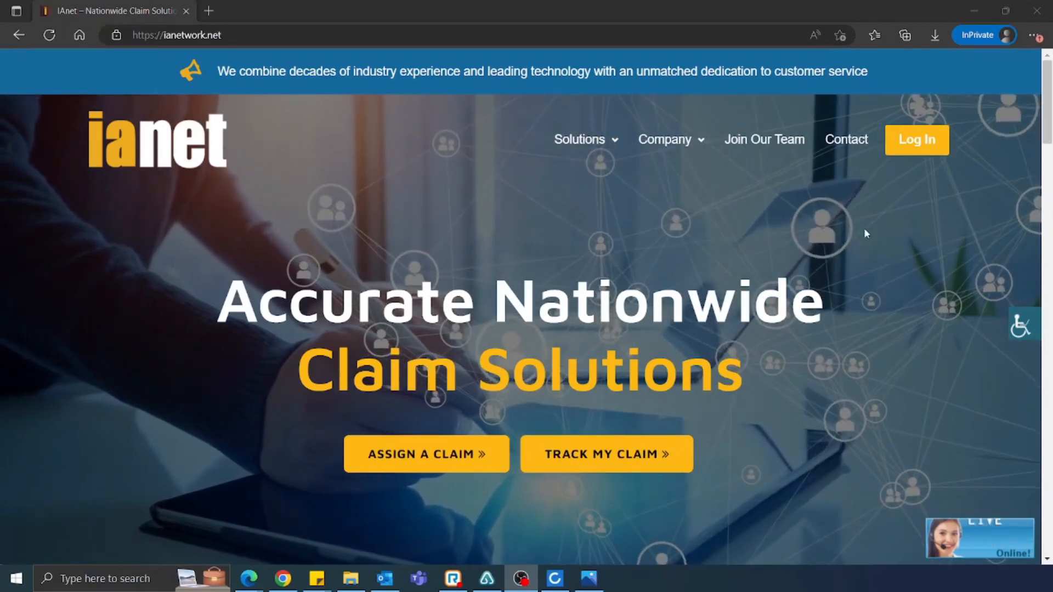
Log in to IAnet with the saved appraiser credentials to reach the Operations dashboard
left_click(912, 144)
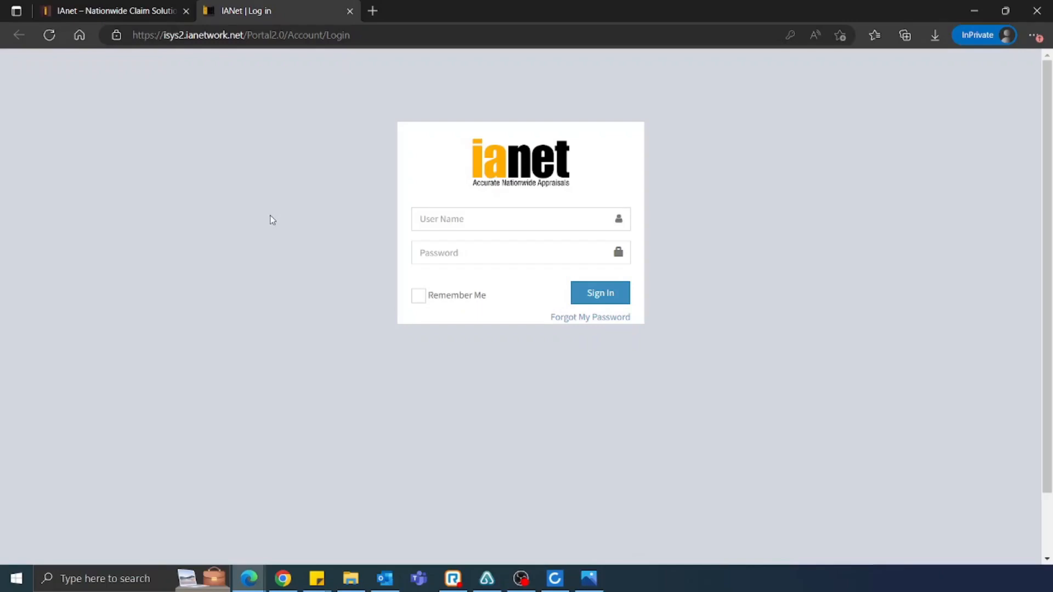
left_click(504, 214)
left_click(461, 292)
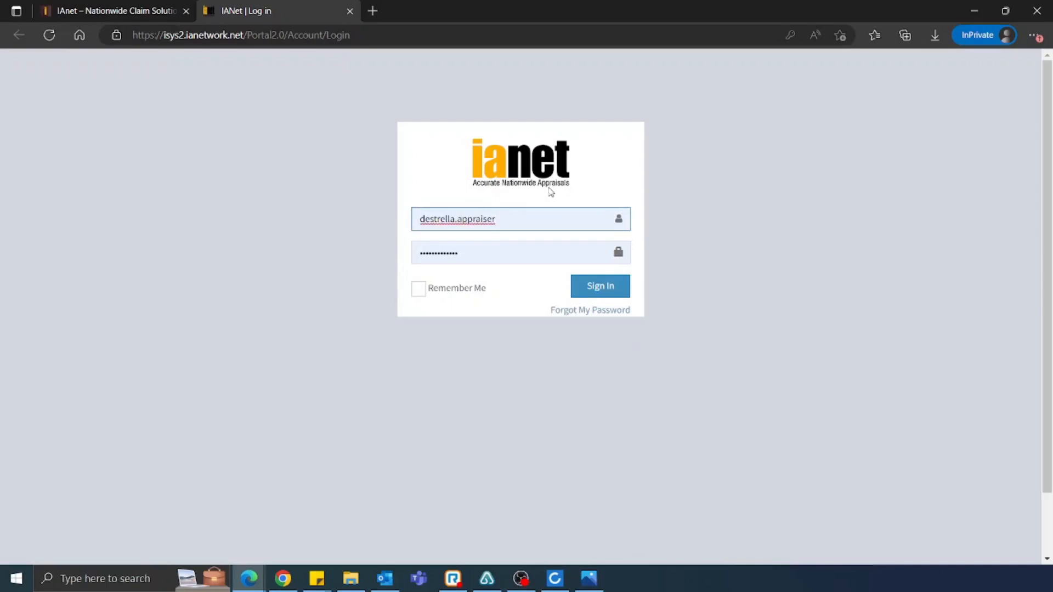
left_click(605, 289)
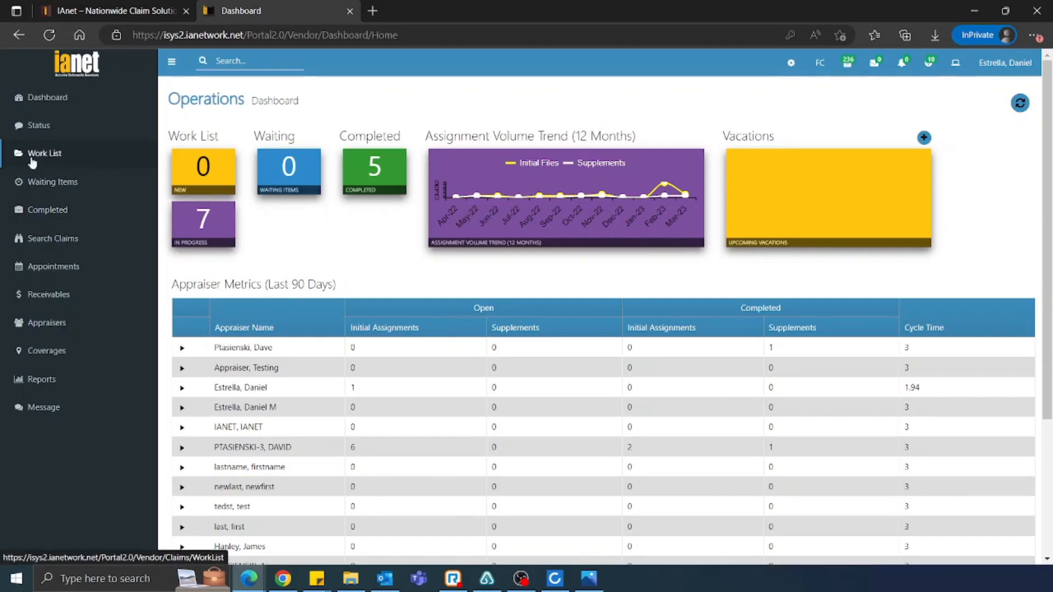
left_click(77, 162)
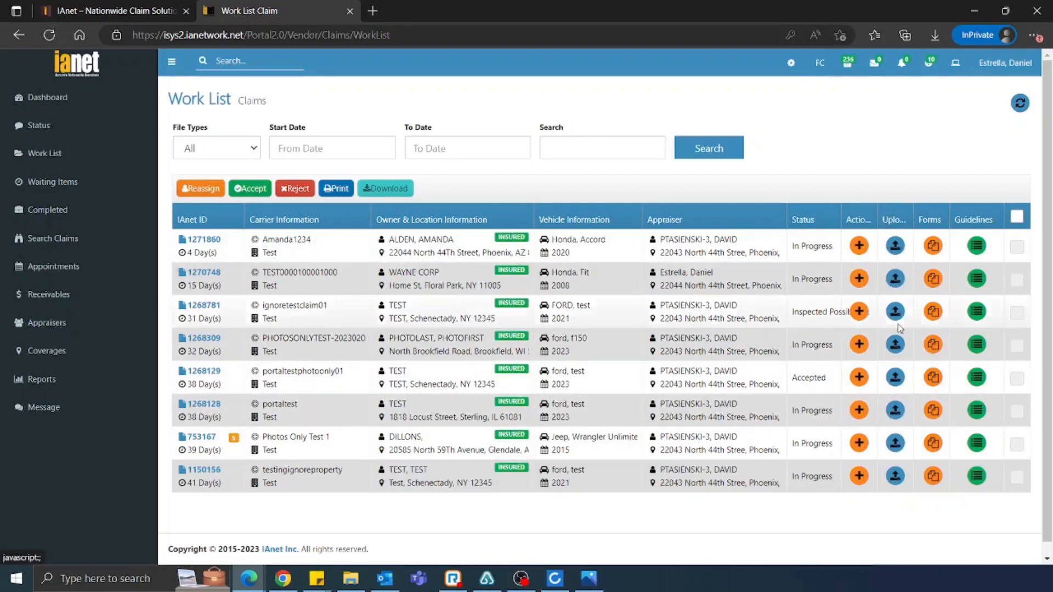
left_click(895, 343)
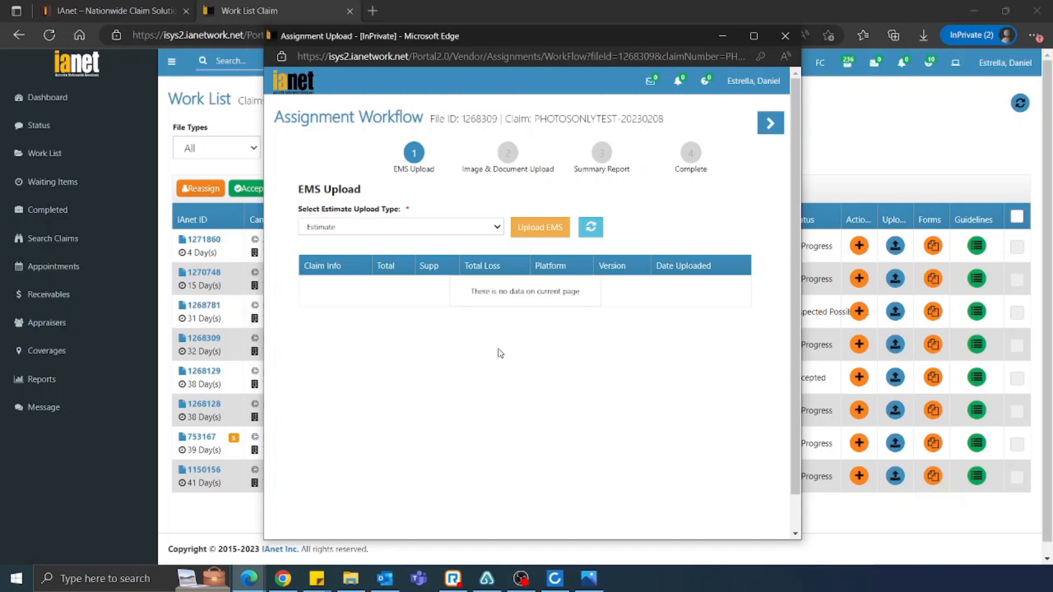
Go to the Image & Document Upload step and launch the FileConnect uploader
left_click(507, 153)
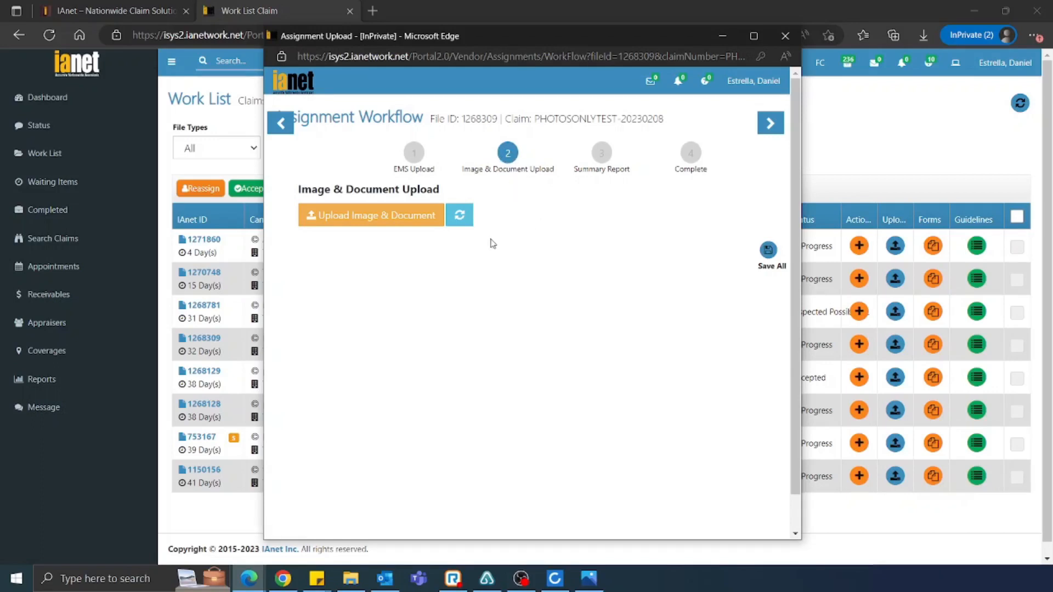
left_click(375, 222)
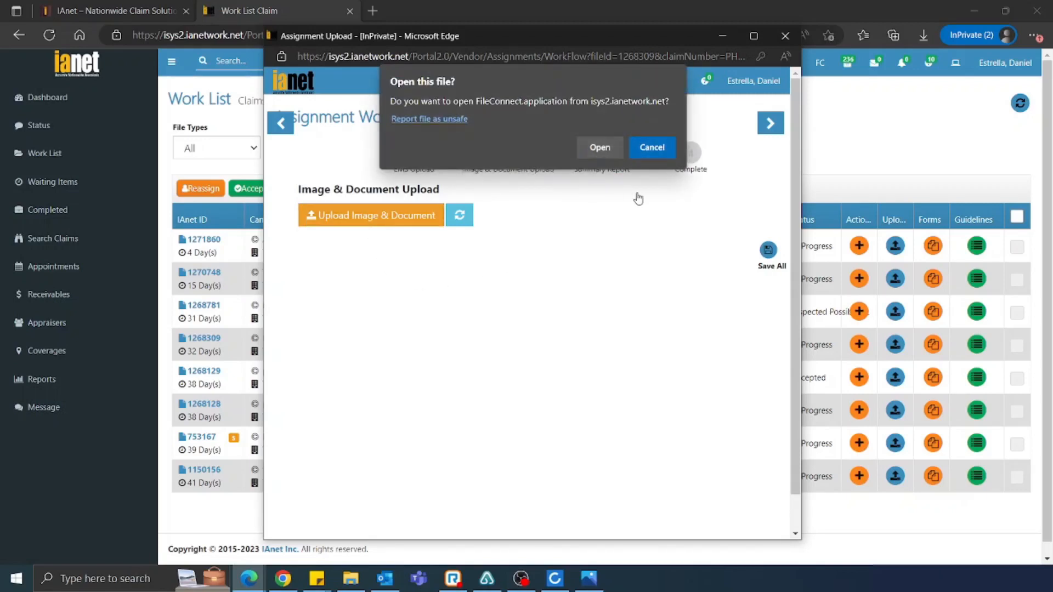
left_click(600, 149)
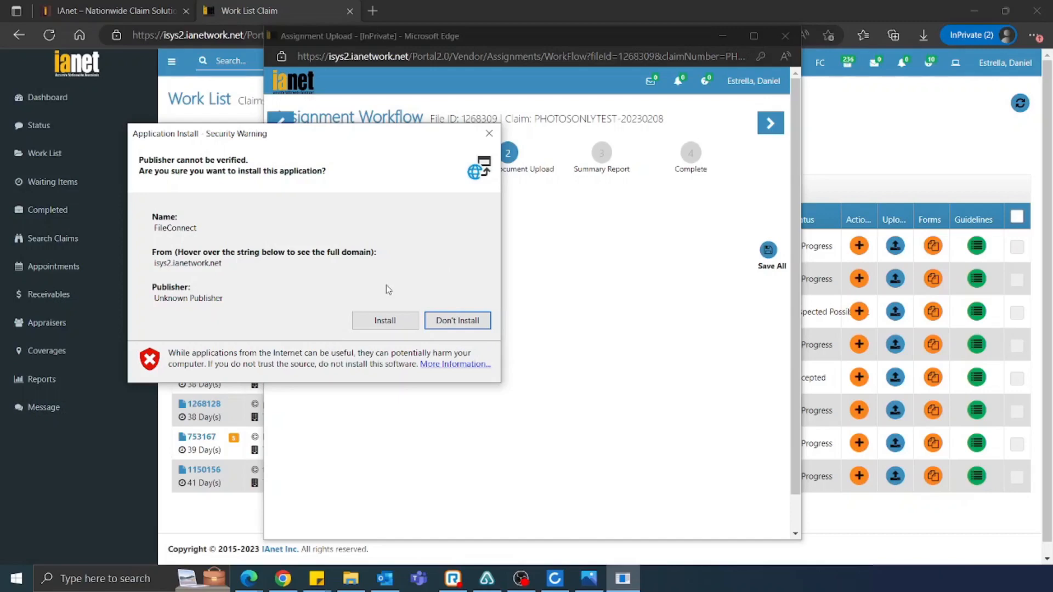
Install FileConnect and let fileconnect.exe run past the SmartScreen warning
left_click(384, 323)
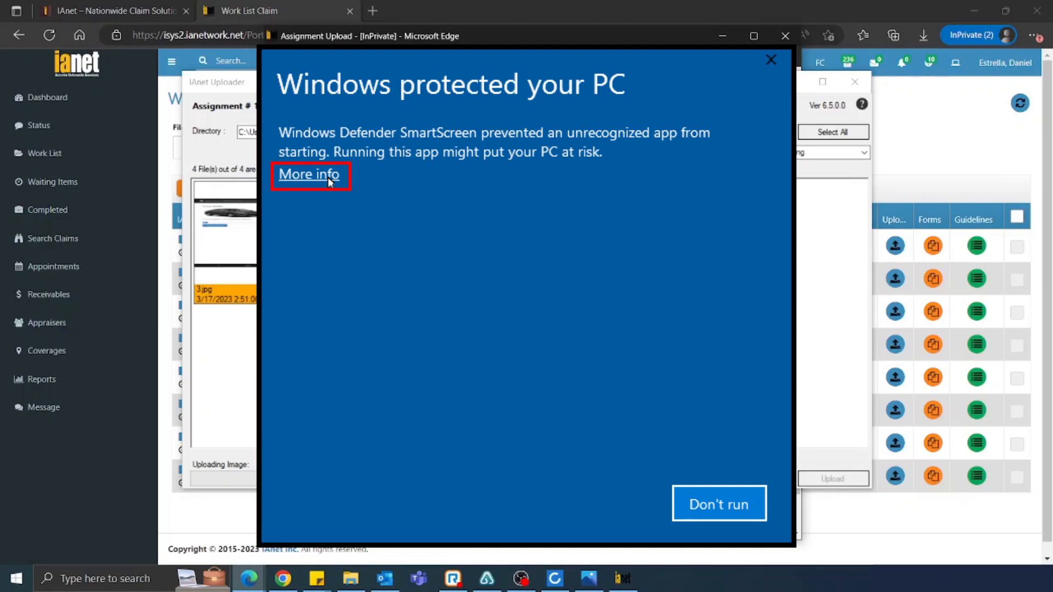
left_click(309, 174)
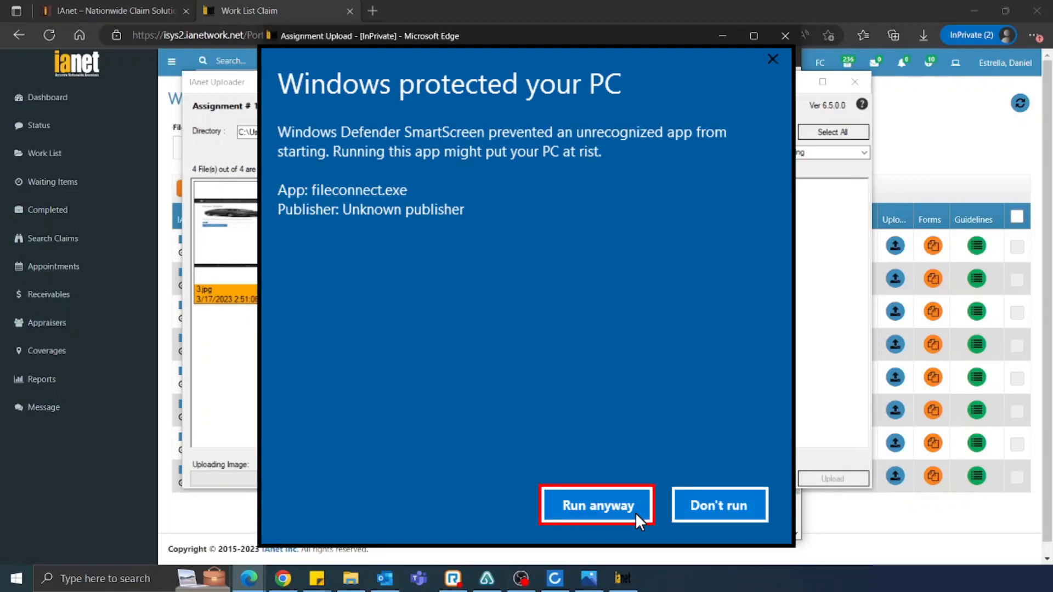
left_click(637, 514)
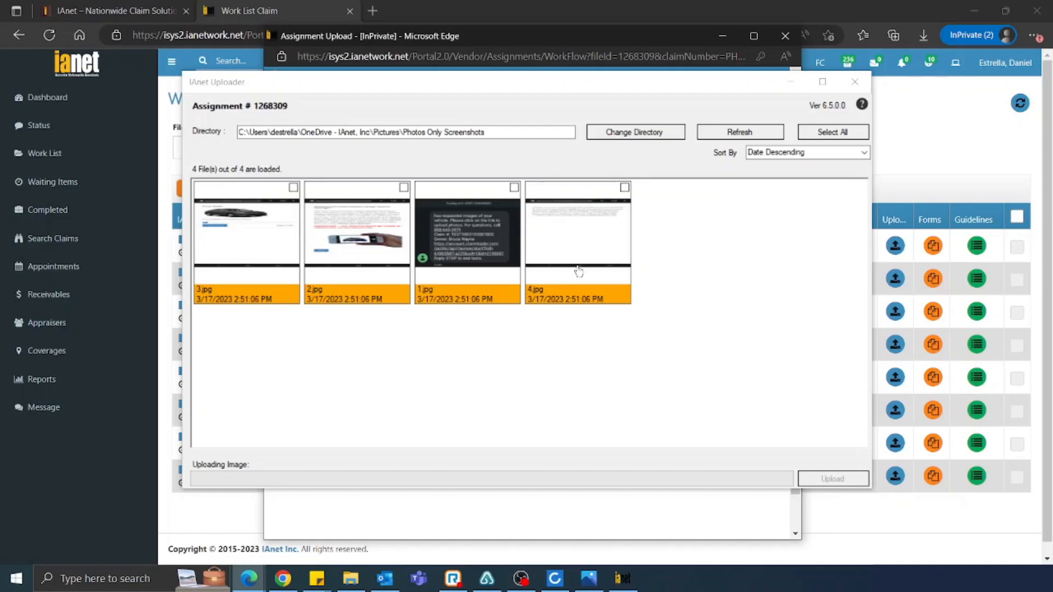
Change the uploader's directory to This PC > Pictures > Photos Only Screenshots
left_click_drag(554, 136, 237, 134)
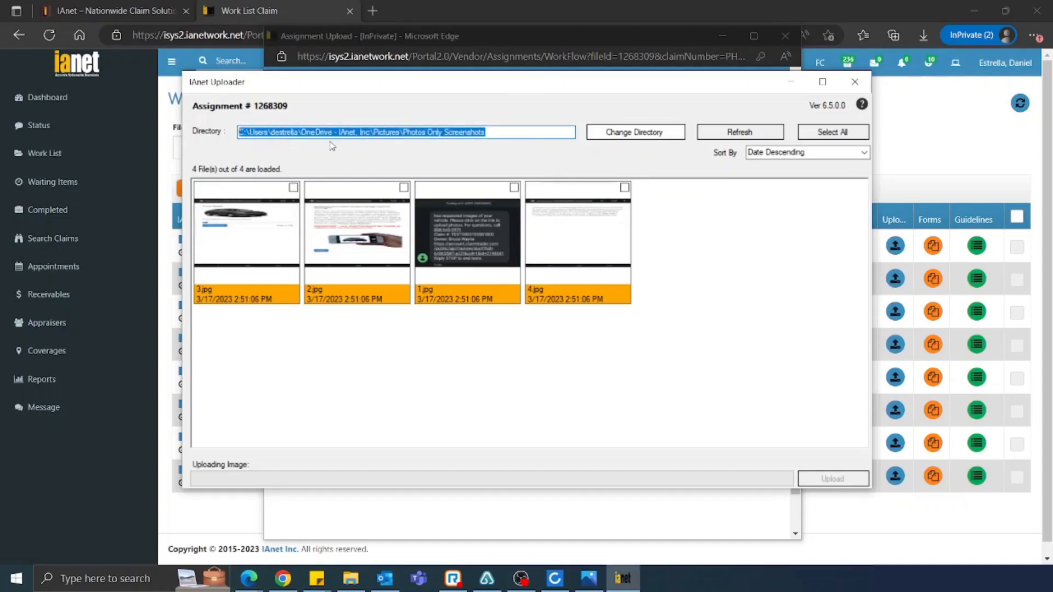
left_click(531, 133)
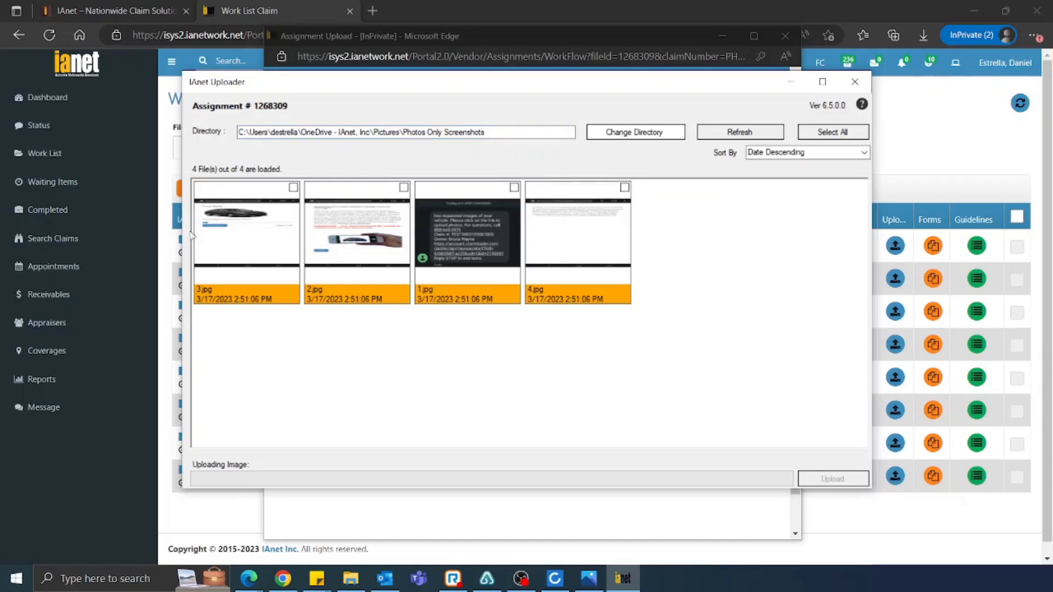
left_click(609, 130)
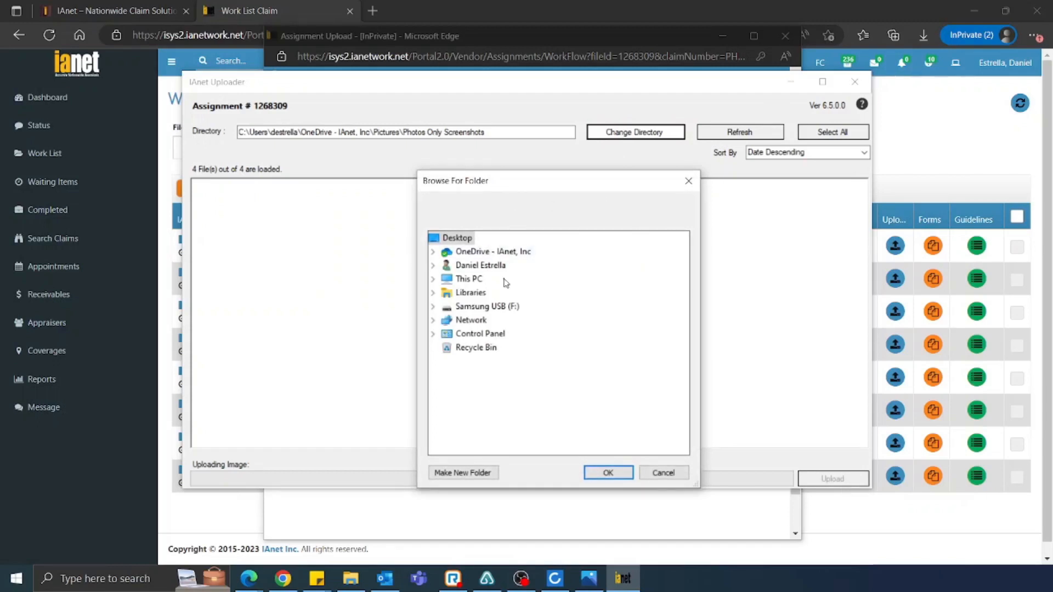
left_click(434, 292)
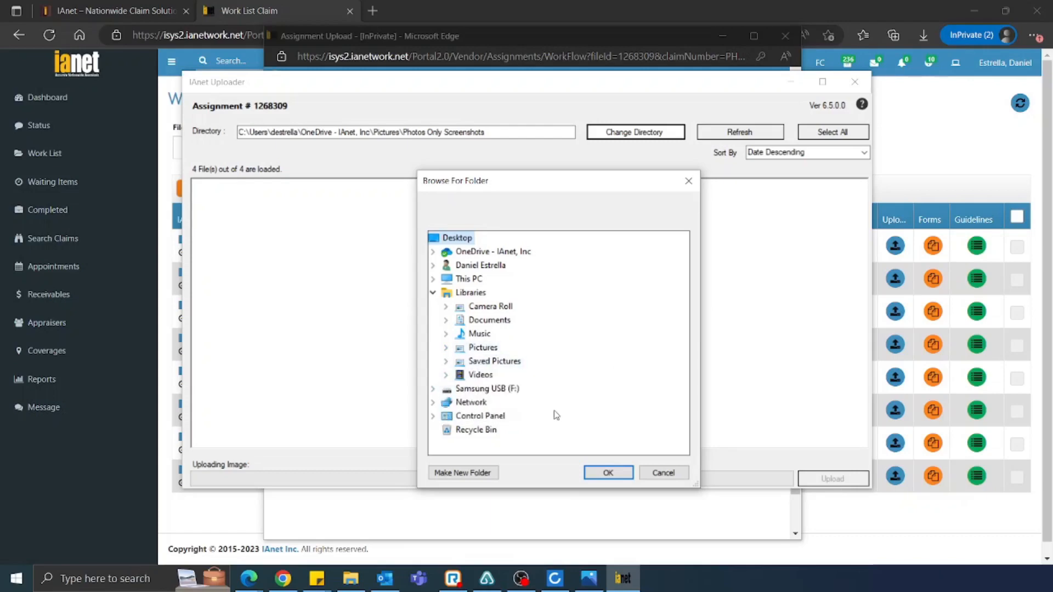
left_click(434, 279)
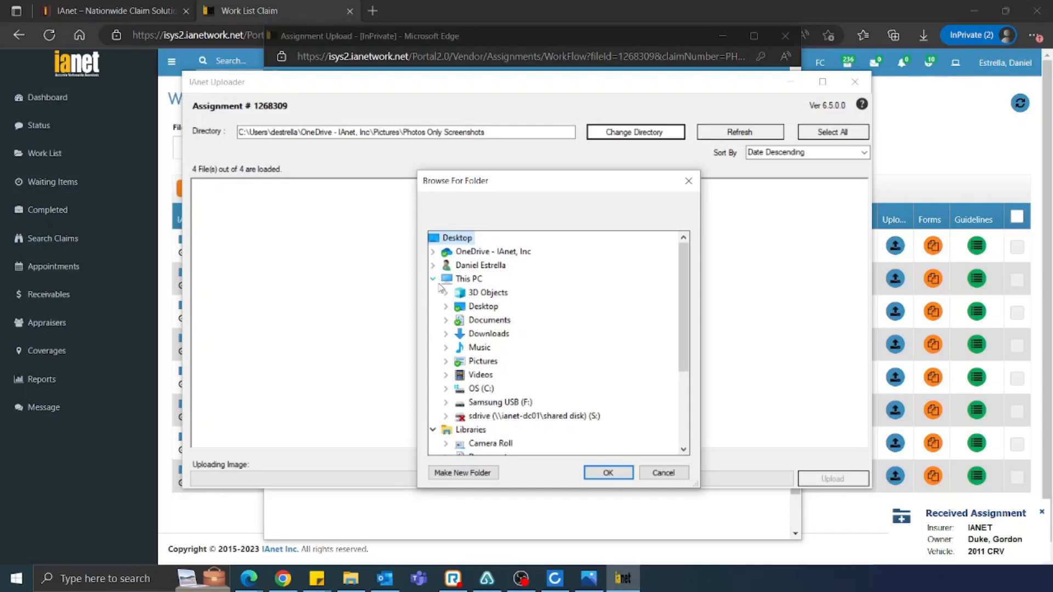
left_click(445, 361)
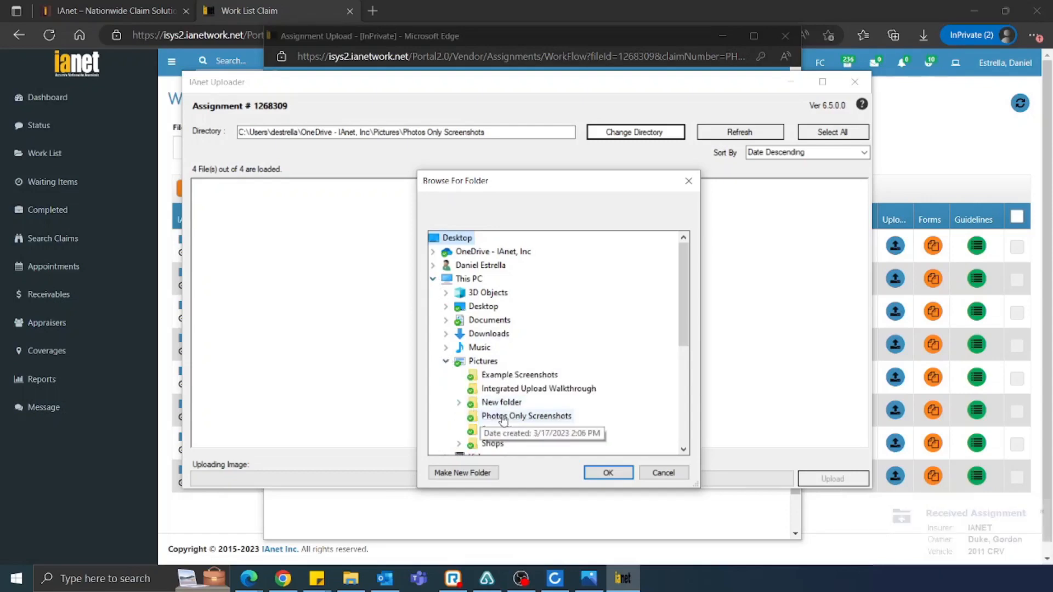
left_click(527, 422)
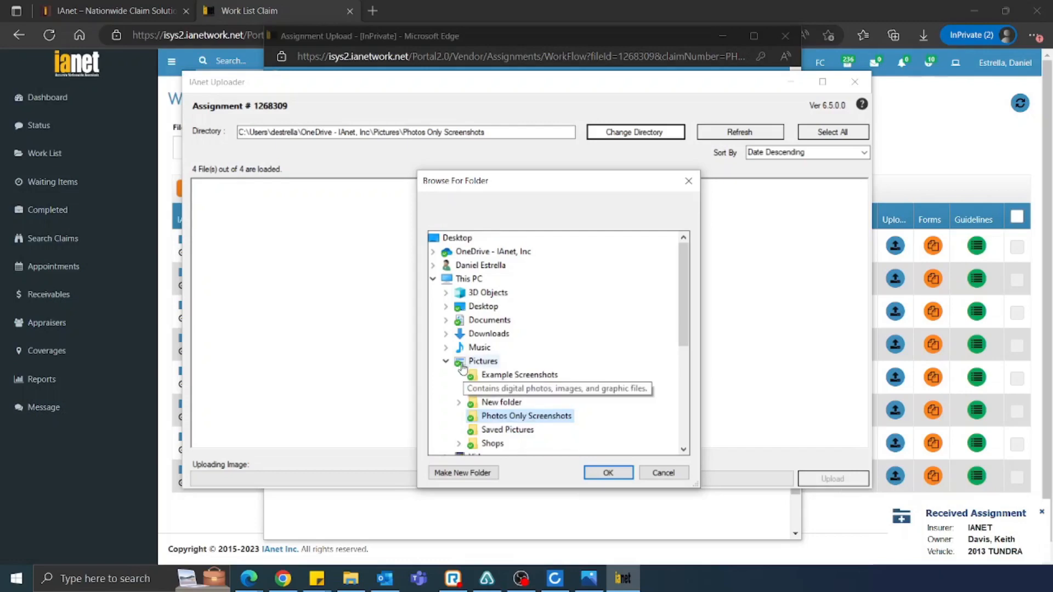
left_click(607, 473)
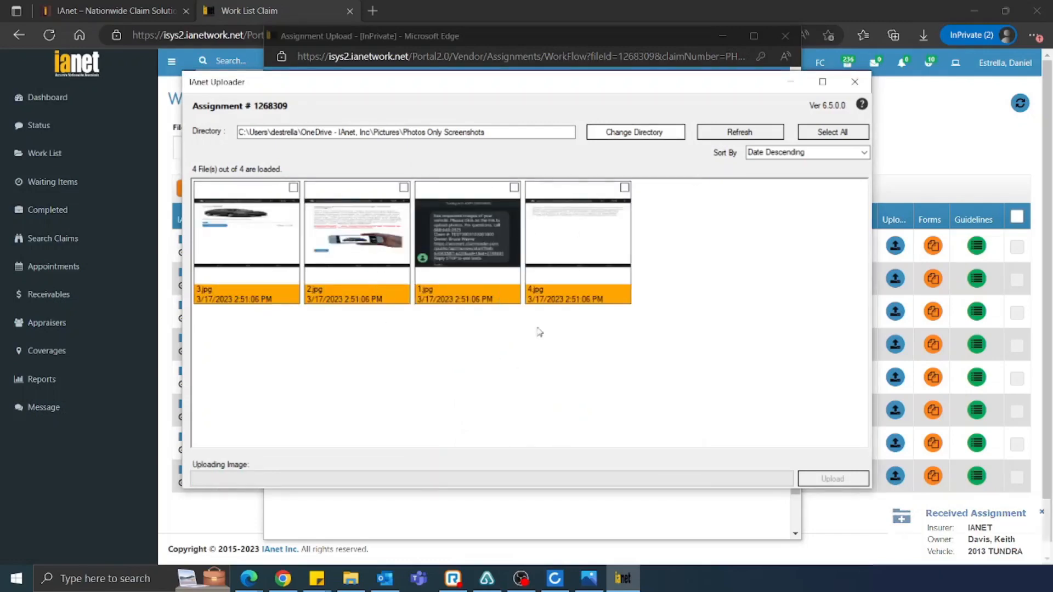
Select all four images in the folder and upload them to the claim
left_click(272, 234)
left_click(350, 246)
left_click(451, 246)
left_click(584, 242)
left_click(561, 214)
left_click(469, 215)
left_click(382, 215)
left_click(267, 215)
left_click(832, 131)
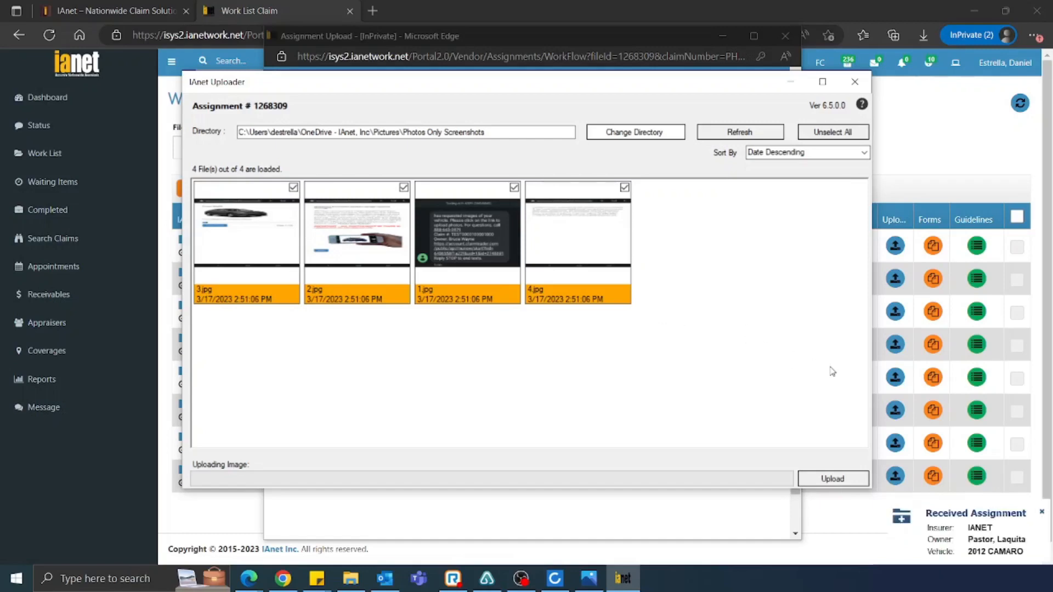
left_click(827, 481)
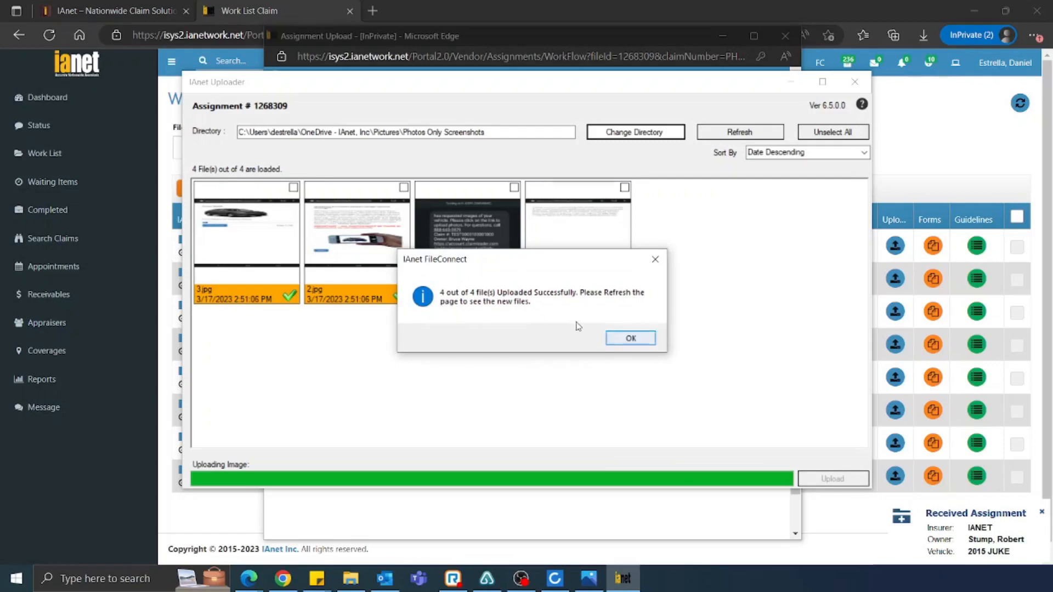
Dismiss the upload confirmation, refresh to list 1.jpg, 2.jpg, 3.jpg, and go to Summary Report
left_click(625, 337)
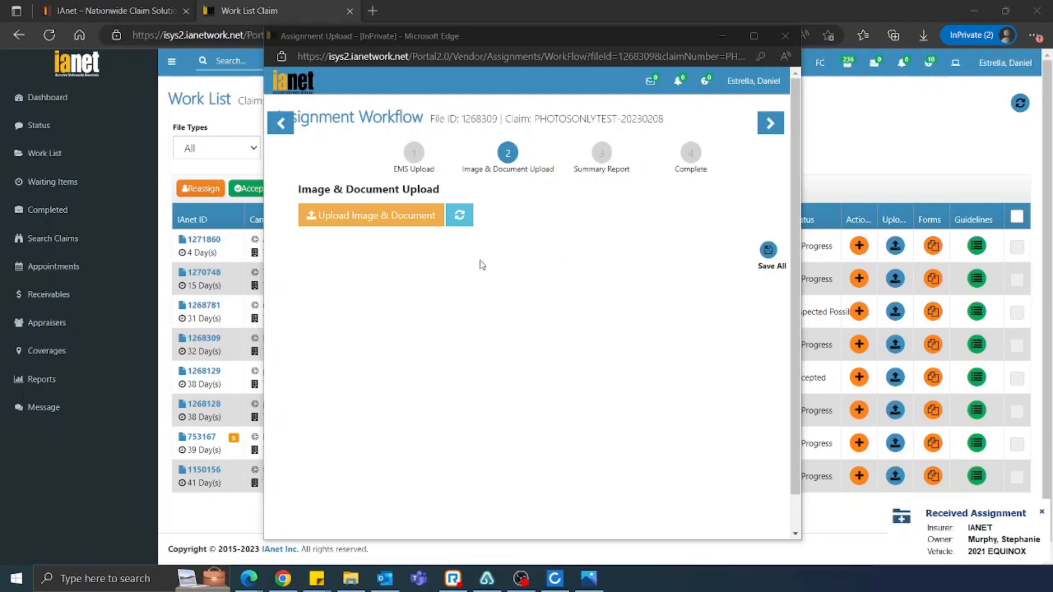
left_click(460, 216)
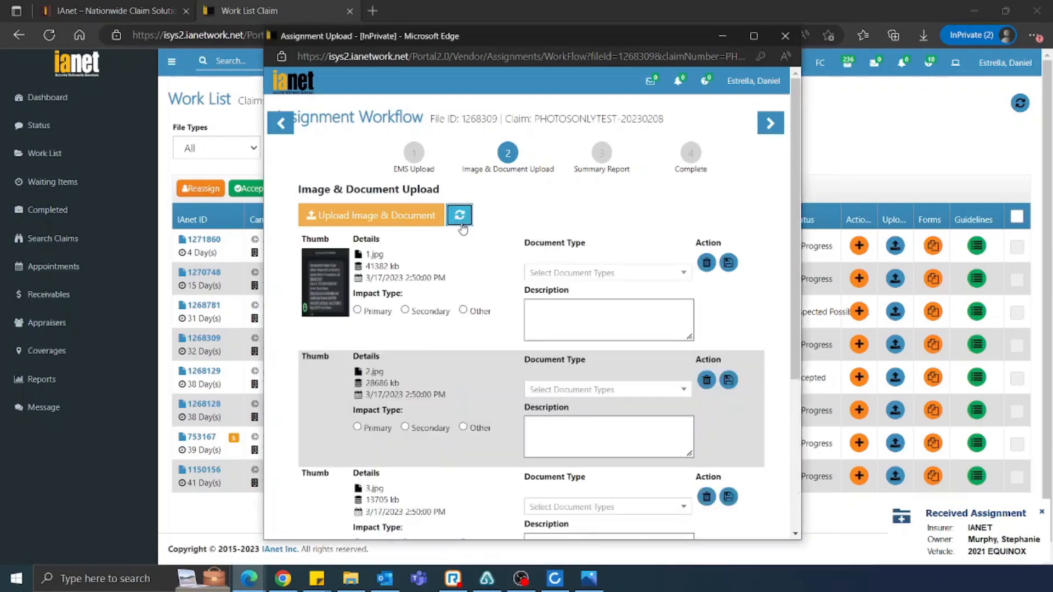
scroll(496, 273, "down", 1)
scroll(496, 274, "up", 1)
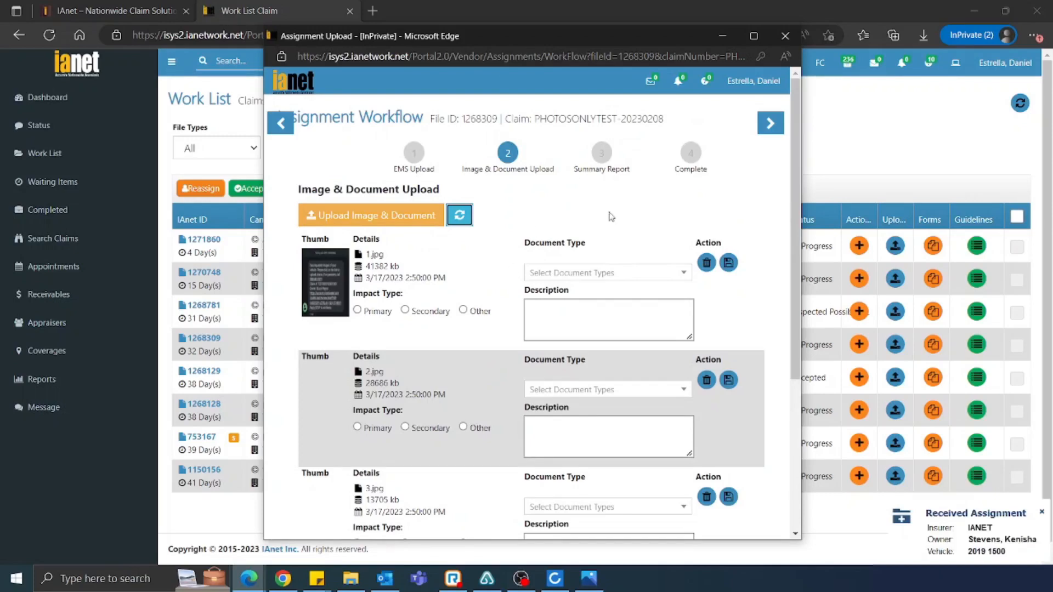
left_click(684, 156)
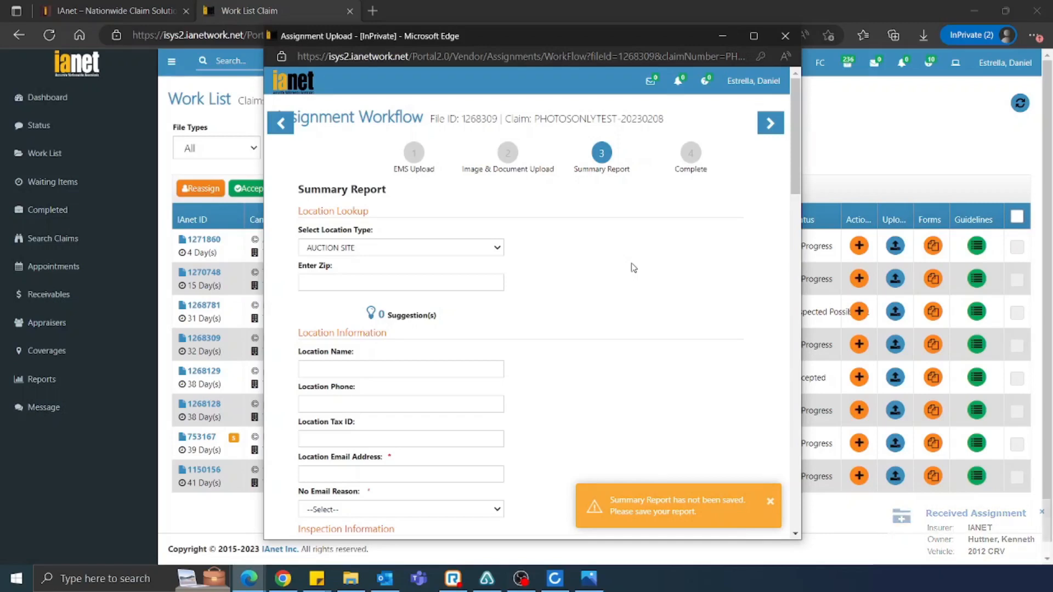
Scroll through the Summary Report form and try advancing to the Complete step
scroll(591, 310, "down", 1)
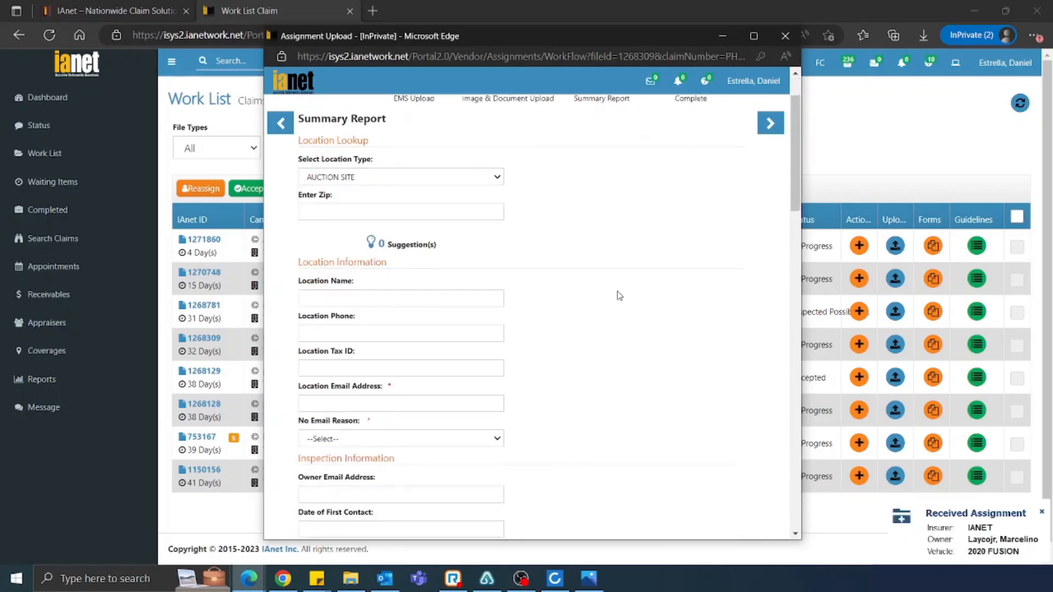
left_click(497, 364)
scroll(629, 294, "up", 1)
scroll(636, 291, "down", 3)
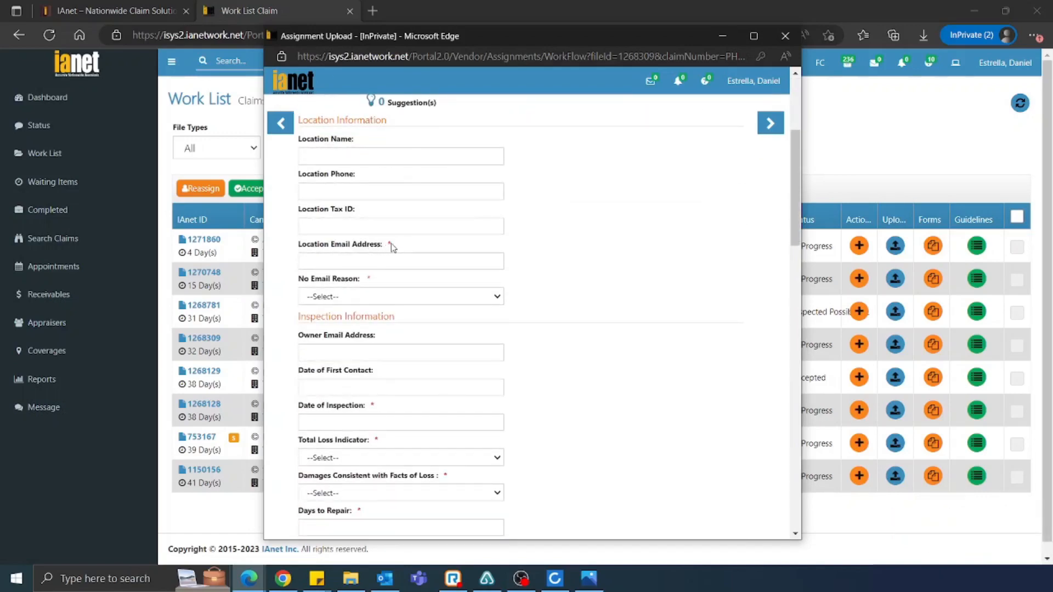
left_click_drag(367, 245, 400, 245)
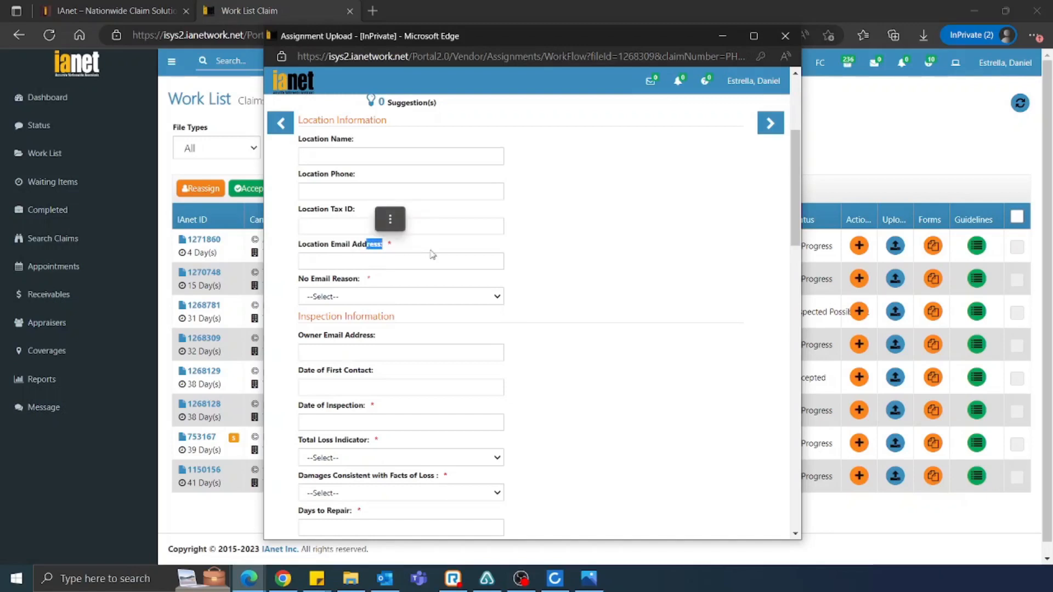
left_click(397, 250)
scroll(658, 246, "up", 4)
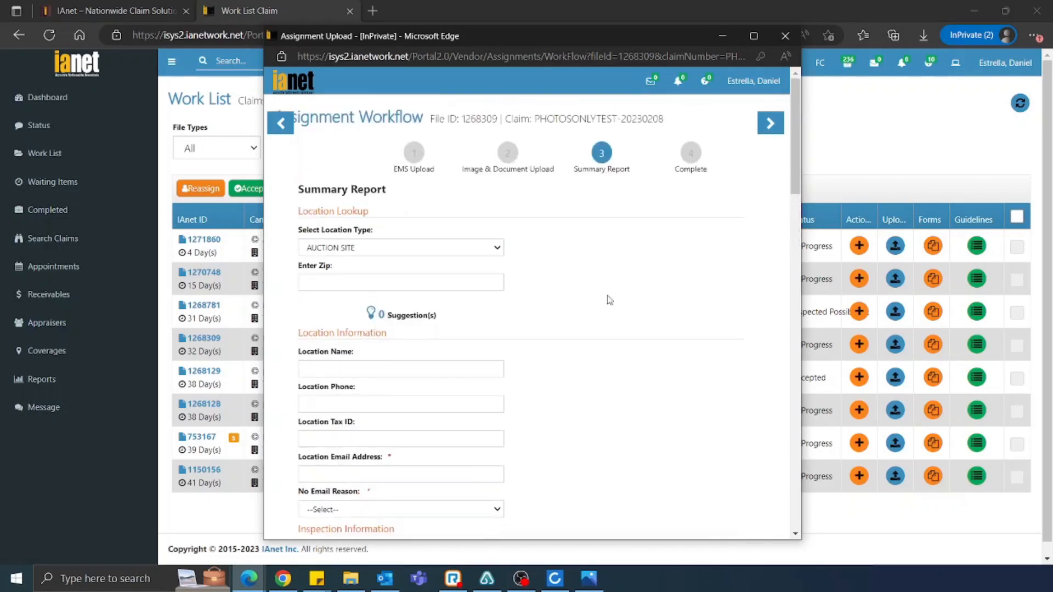
left_click(770, 129)
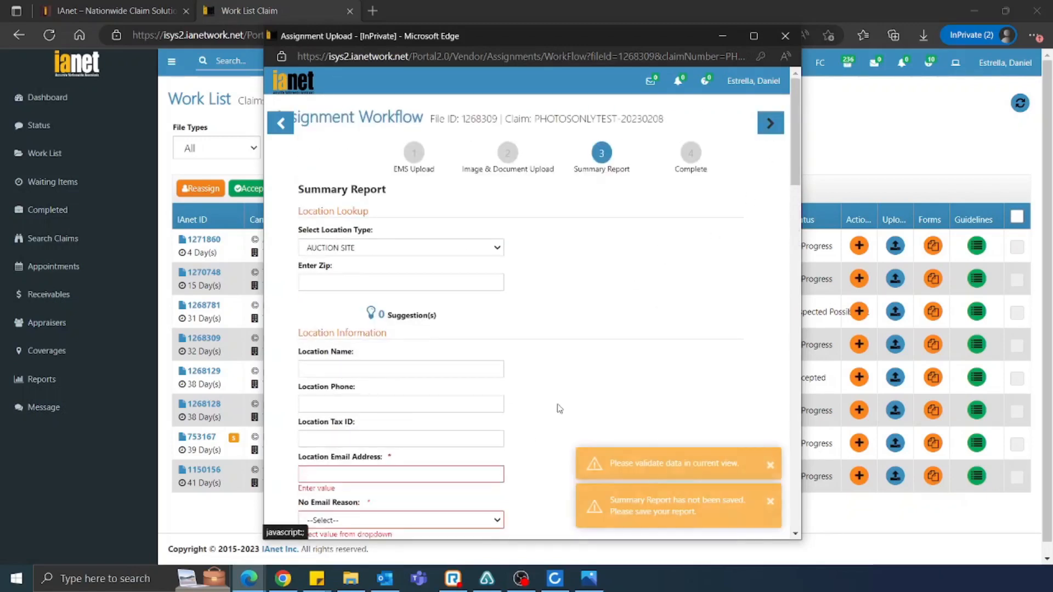
scroll(531, 426, "down", 3)
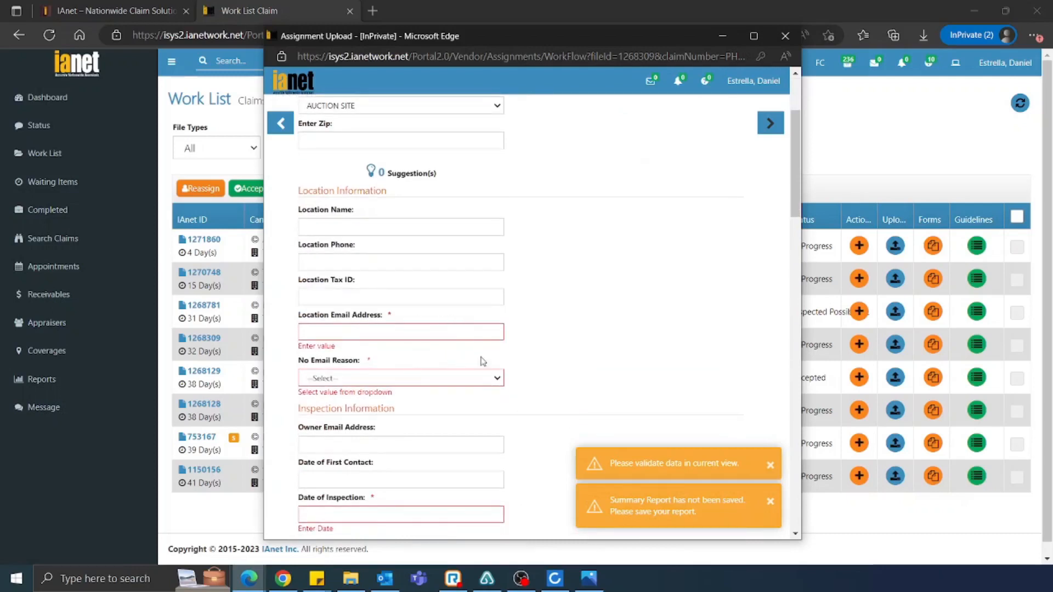
scroll(521, 359, "down", 1)
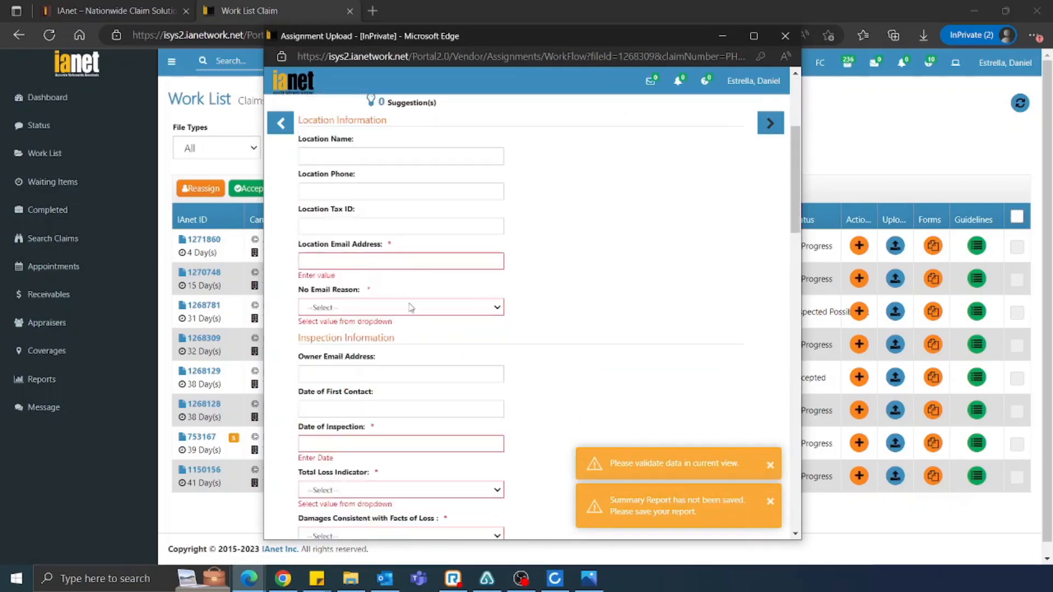
Set No Email Reason to 'Owner has not selected a shop', inspection date 03/16/2023, and Repairable
left_click(354, 307)
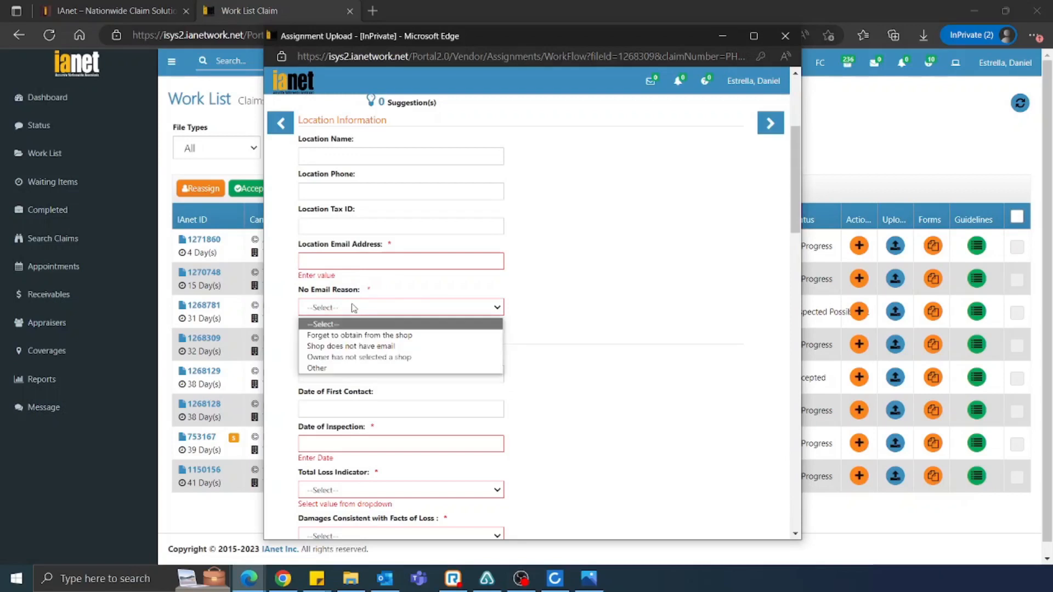
left_click(362, 357)
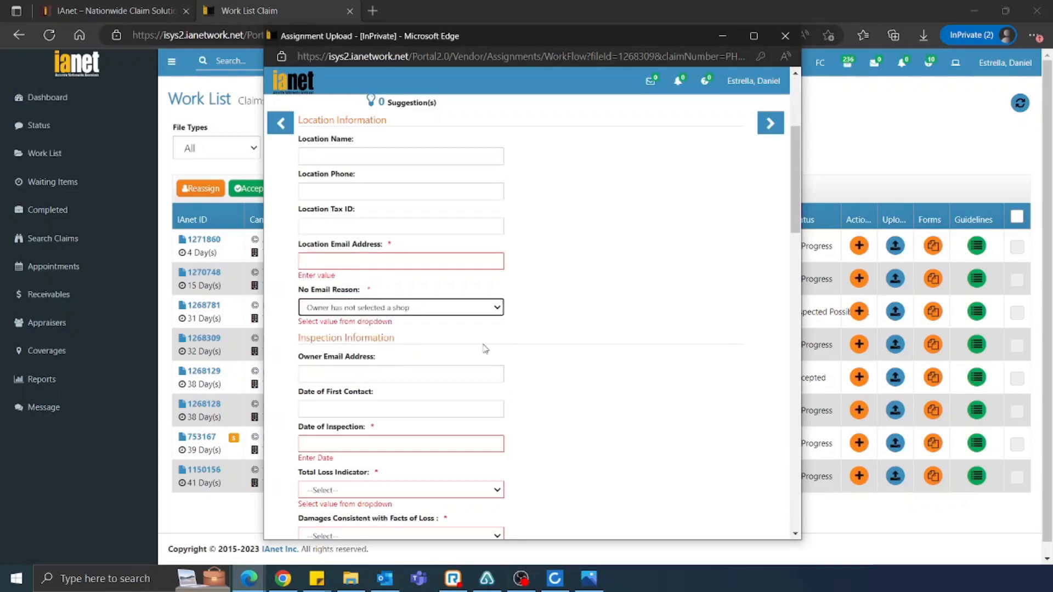
scroll(435, 330, "down", 3)
left_click(383, 291)
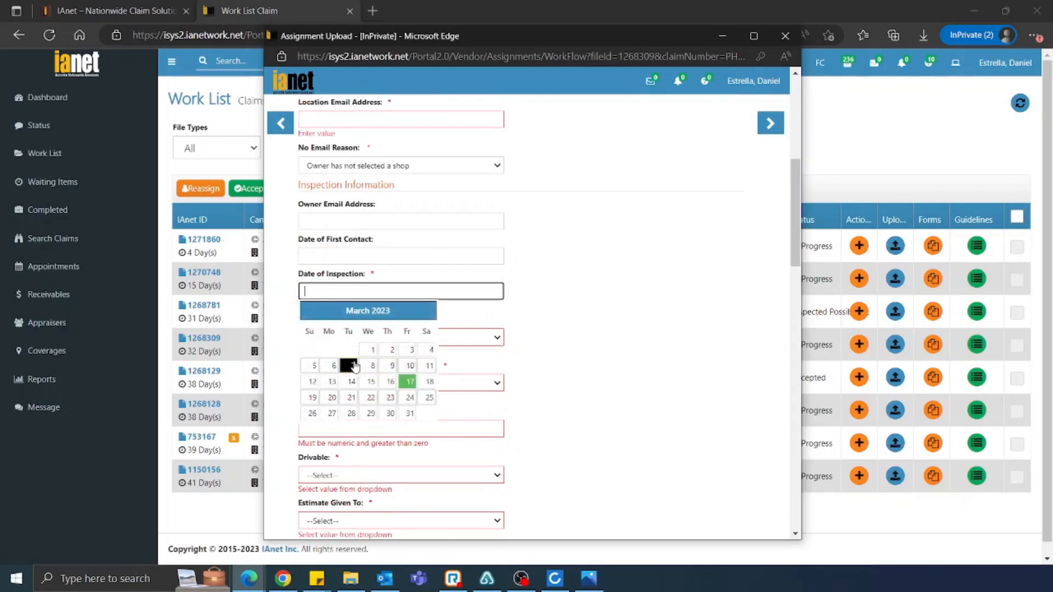
left_click(390, 382)
left_click(335, 328)
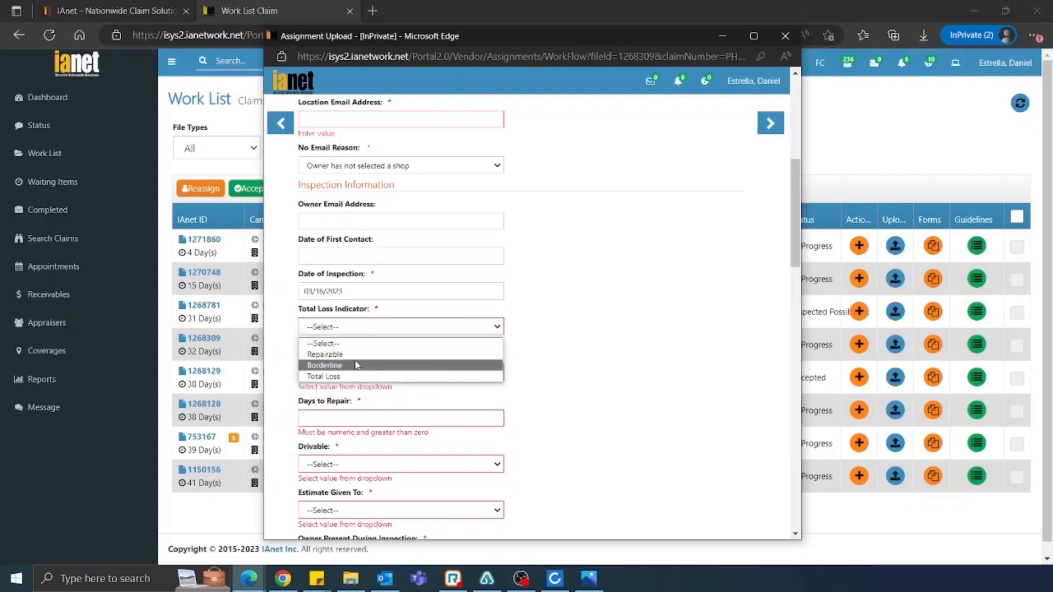
left_click(356, 355)
Answer damages consistent Yes, 1 day to repair, Drivable Yes, Estimate Given To No Copy Given Out
scroll(598, 303, "down", 3)
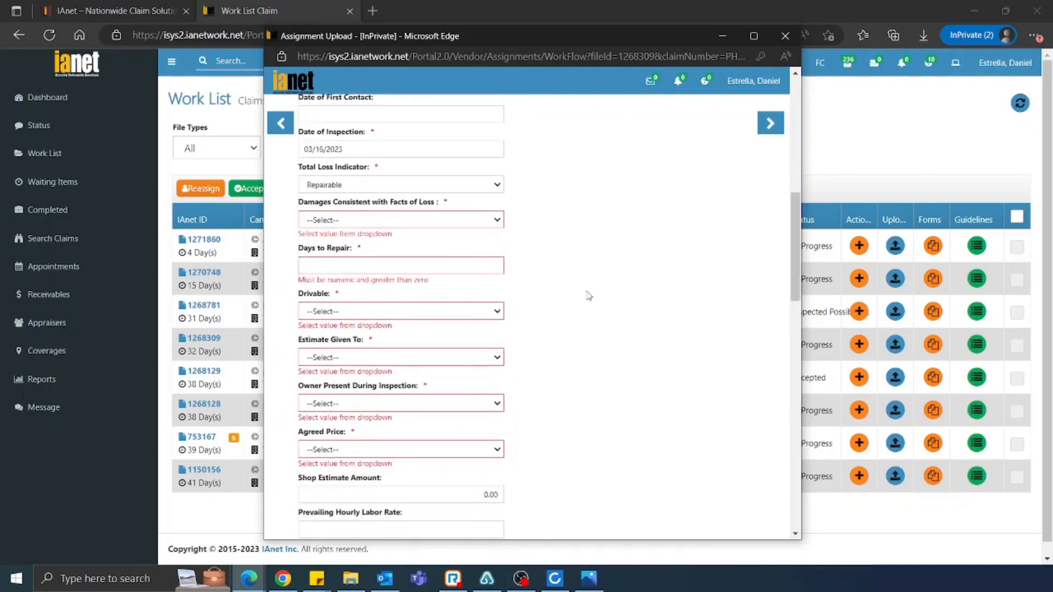
left_click(497, 220)
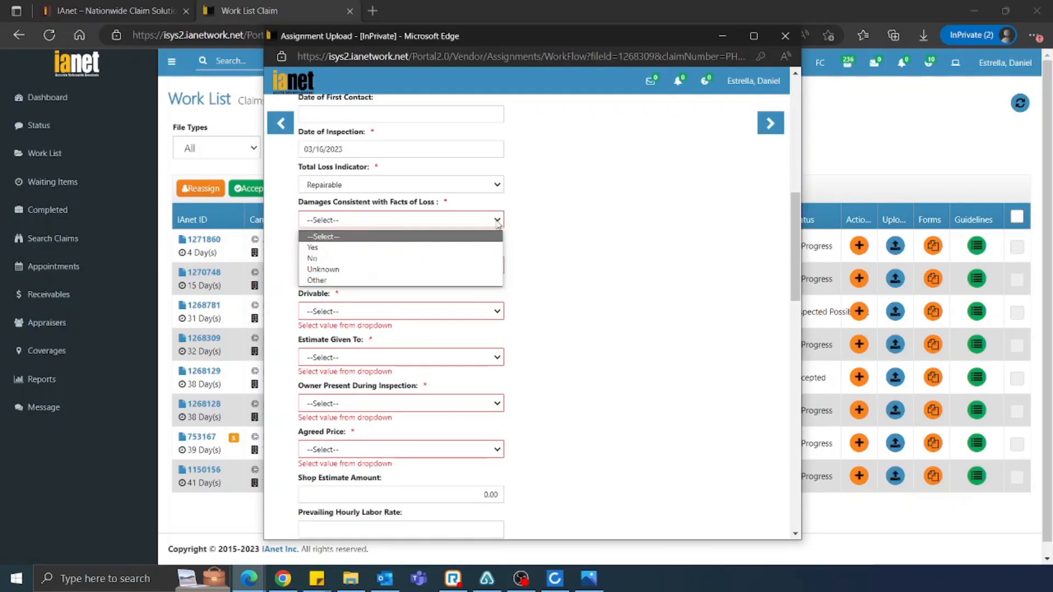
left_click(337, 248)
left_click(362, 267)
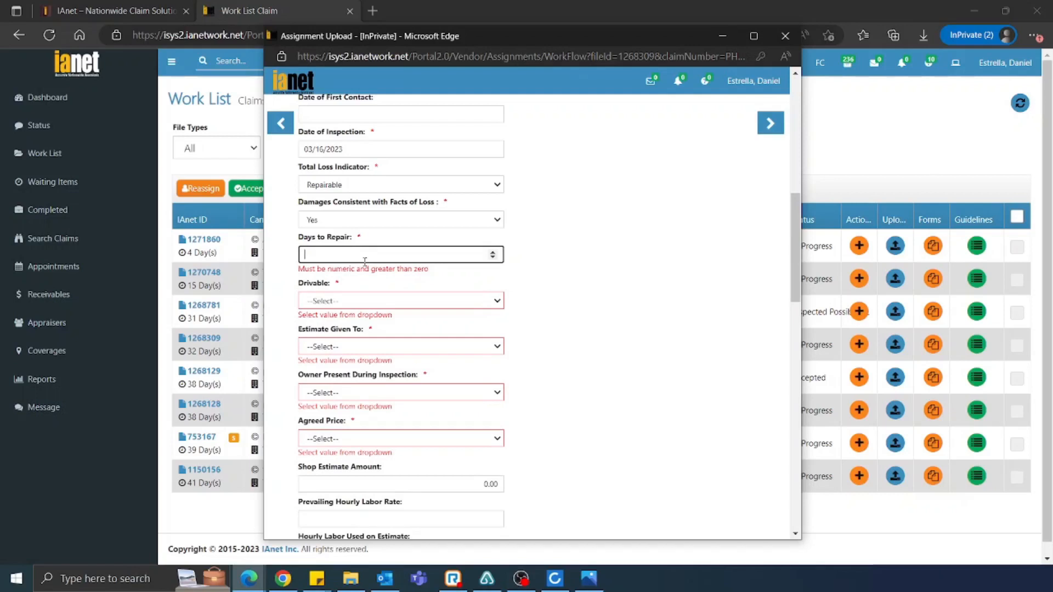
type("1")
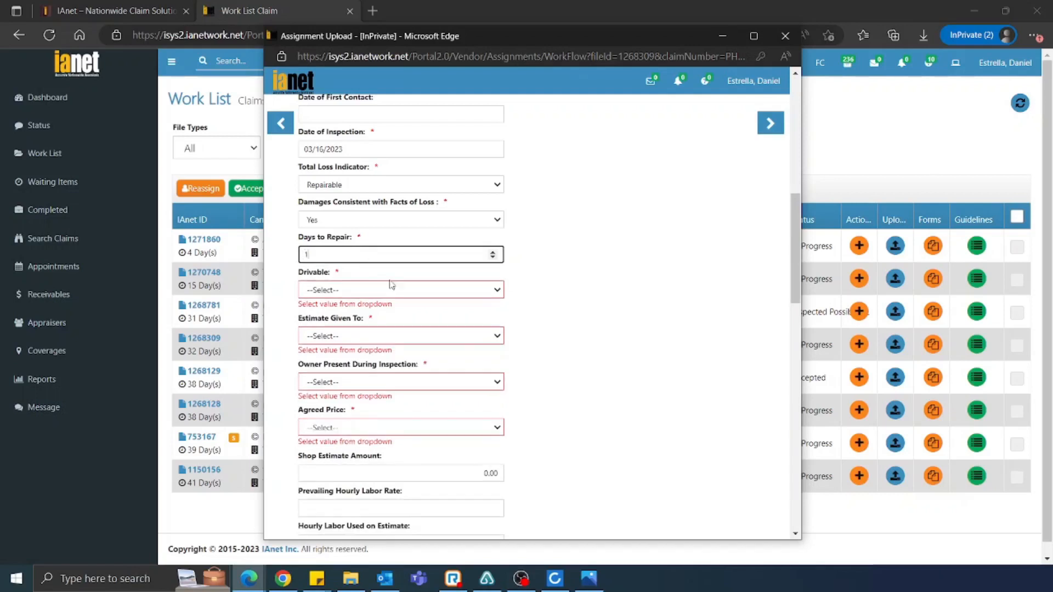
left_click(500, 291)
left_click(422, 316)
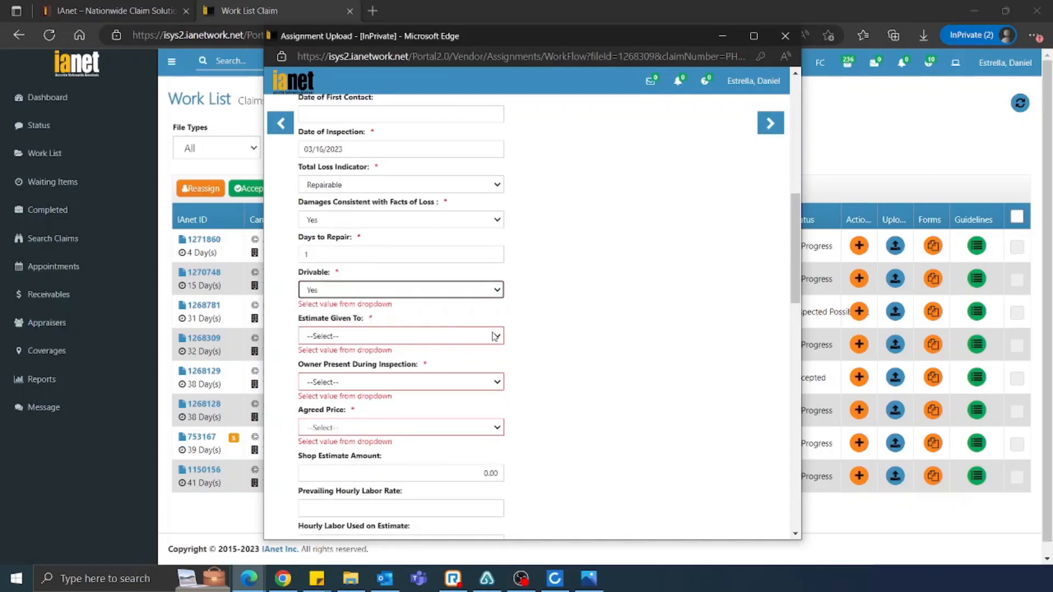
left_click(495, 337)
left_click(460, 353)
left_click(473, 327)
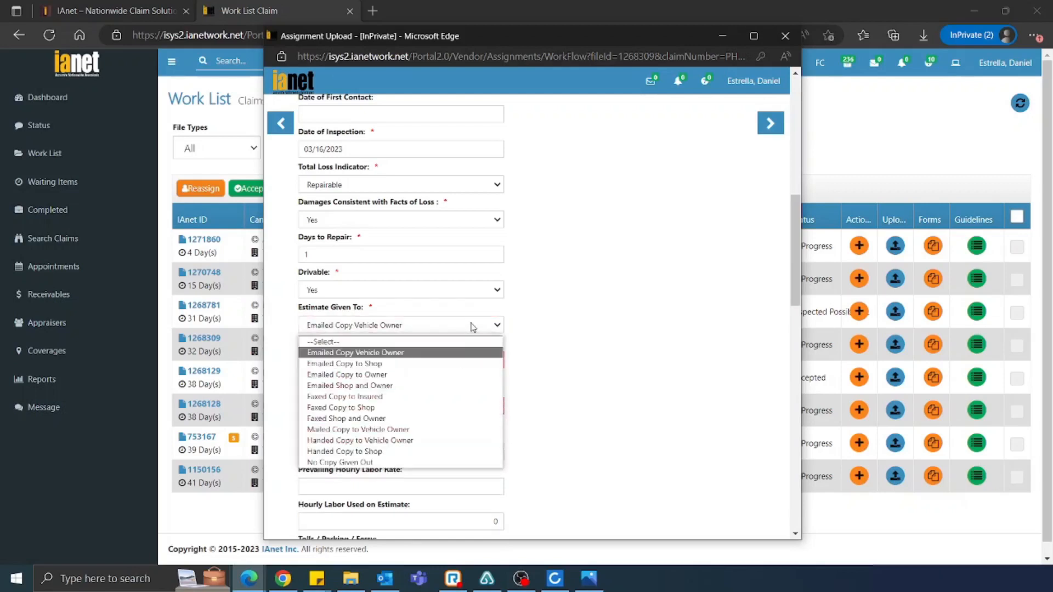
left_click(417, 463)
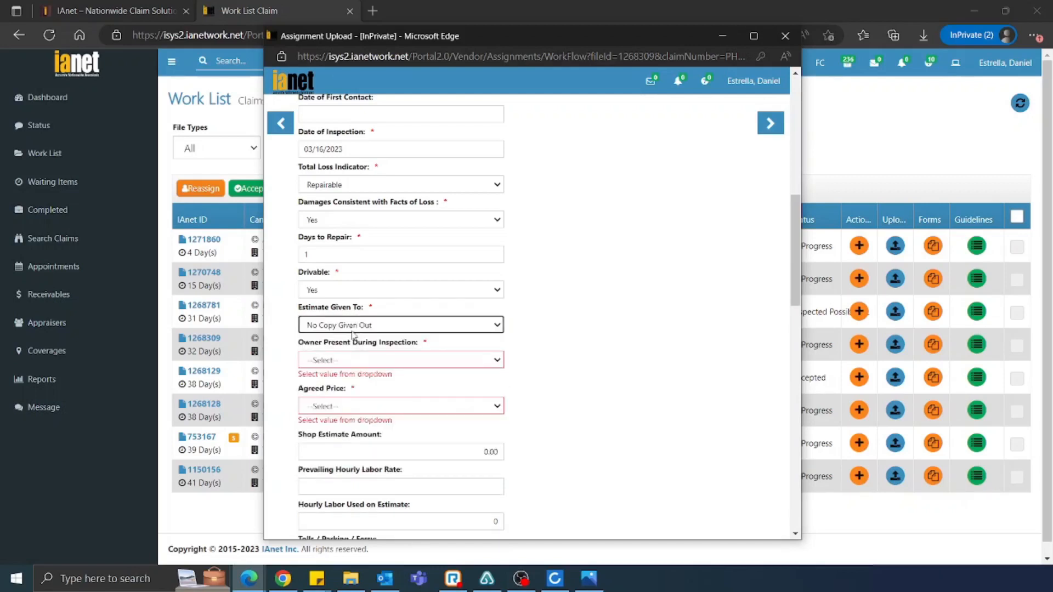
Set Owner Present During Inspection to Yes and Agreed Price to No
left_click(460, 360)
left_click(402, 387)
left_click(388, 407)
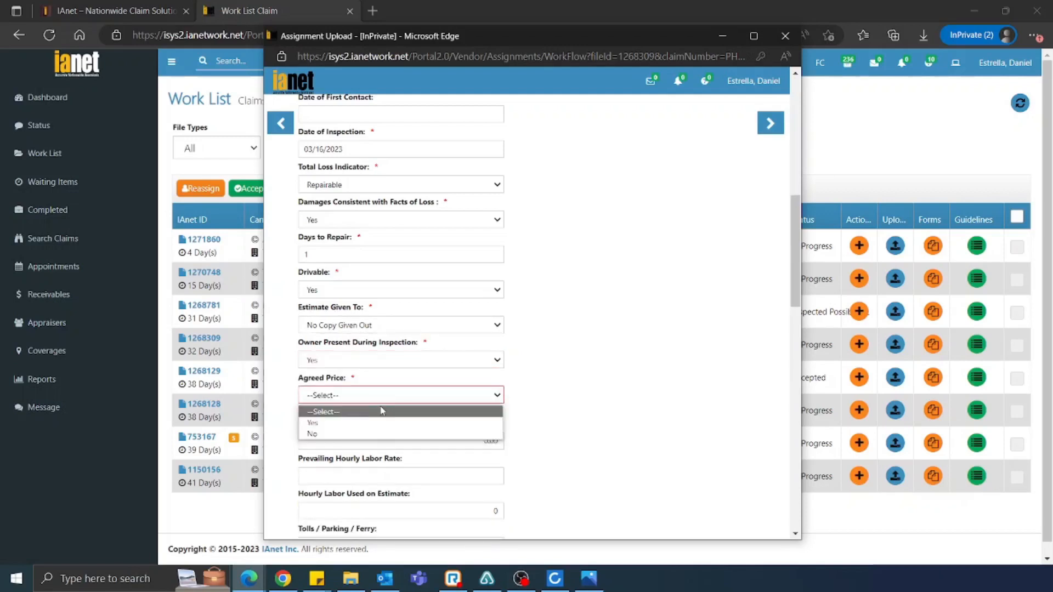
left_click(354, 426)
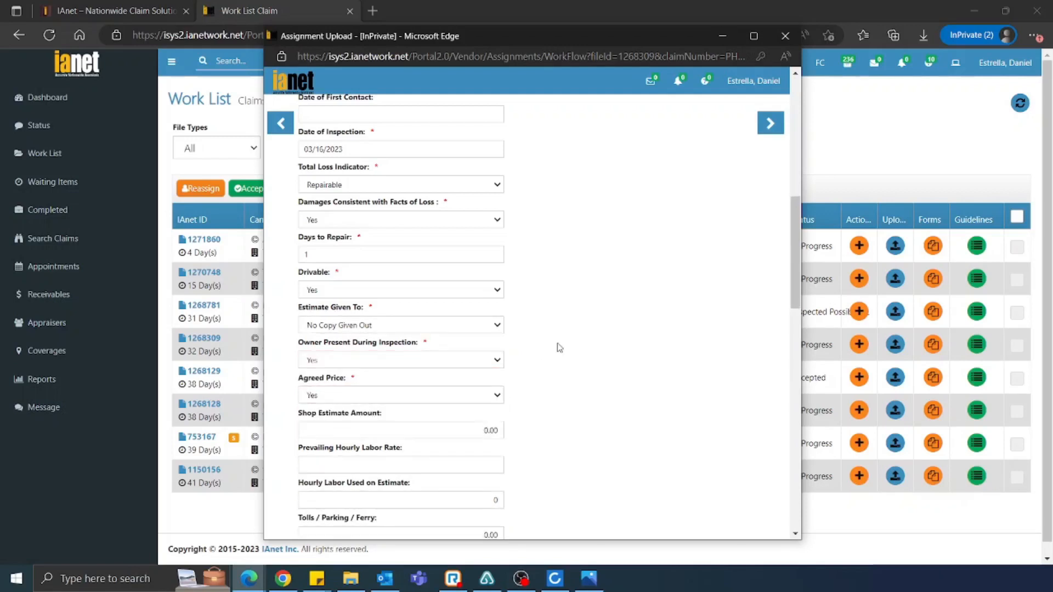
scroll(557, 347, "down", 2)
left_click(497, 328)
left_click(417, 359)
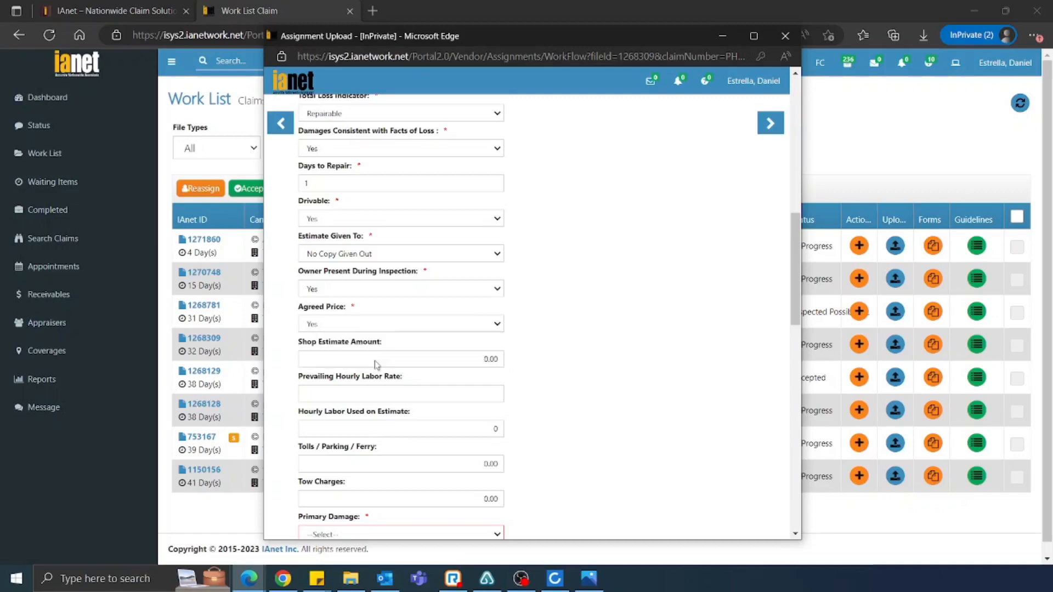
Set primary damage to All Over and enter a gross appraisal of 0
scroll(599, 270, "up", 3)
scroll(598, 271, "up", 5)
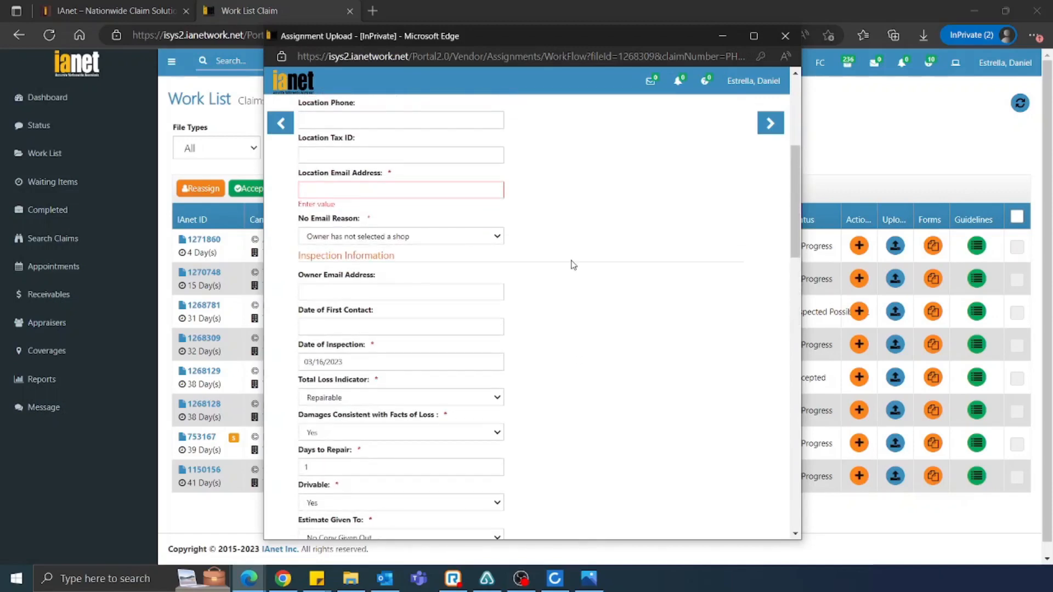
scroll(572, 265, "down", 4)
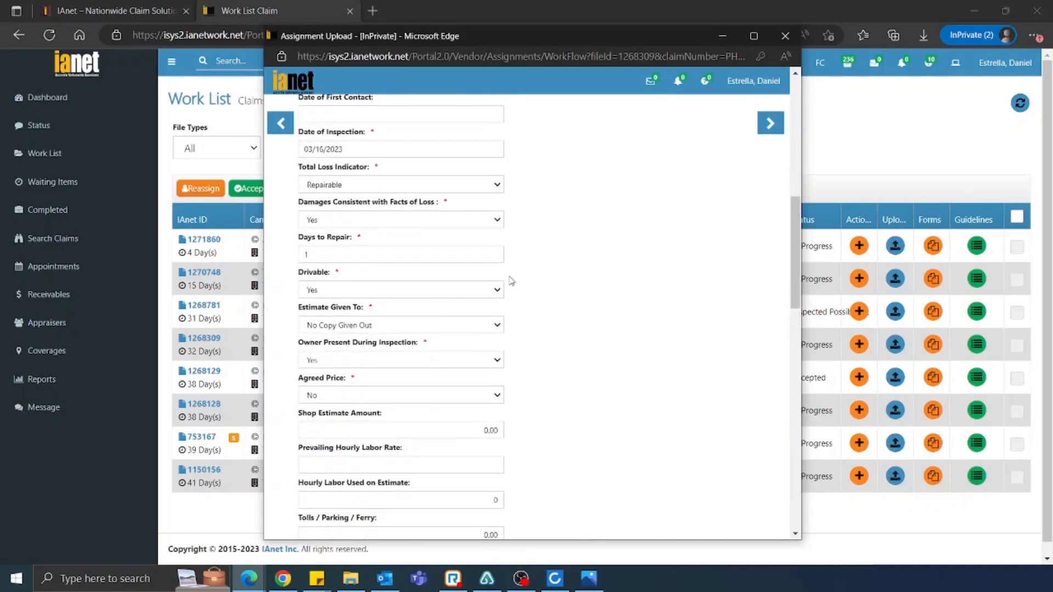
scroll(394, 345, "down", 1)
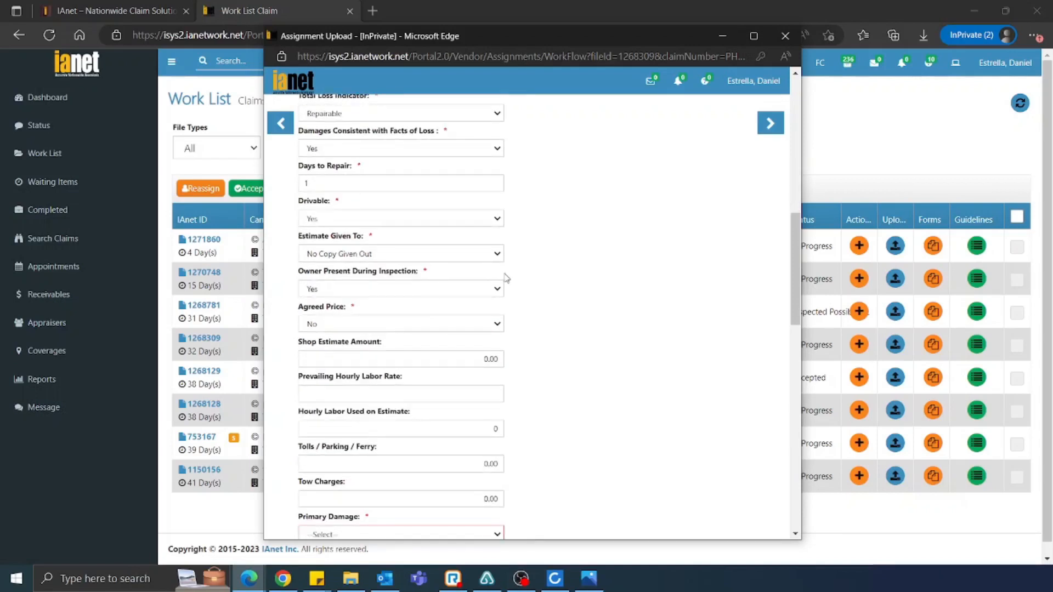
scroll(496, 285, "down", 5)
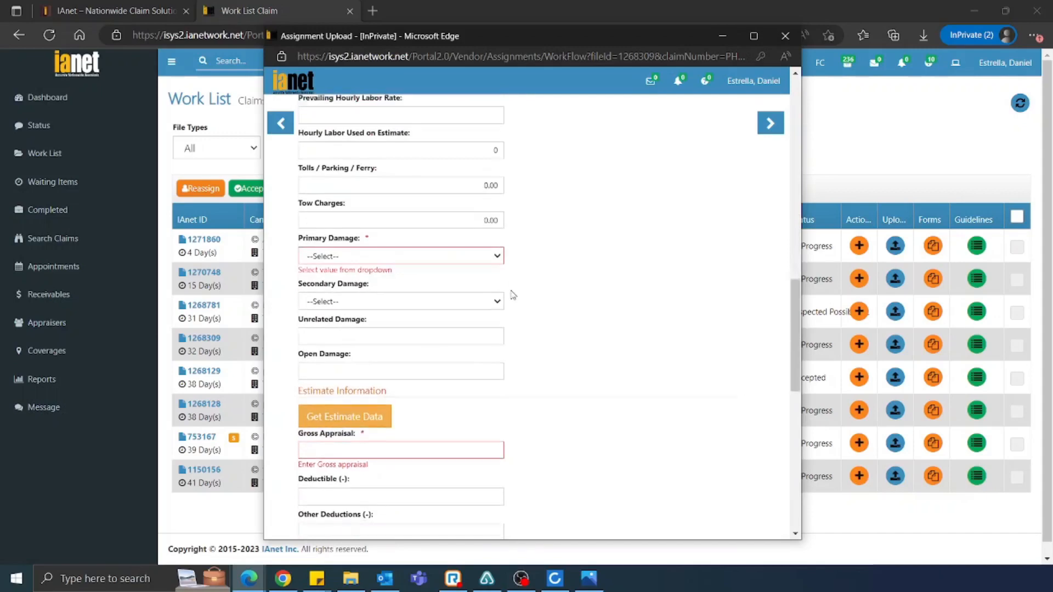
left_click(477, 255)
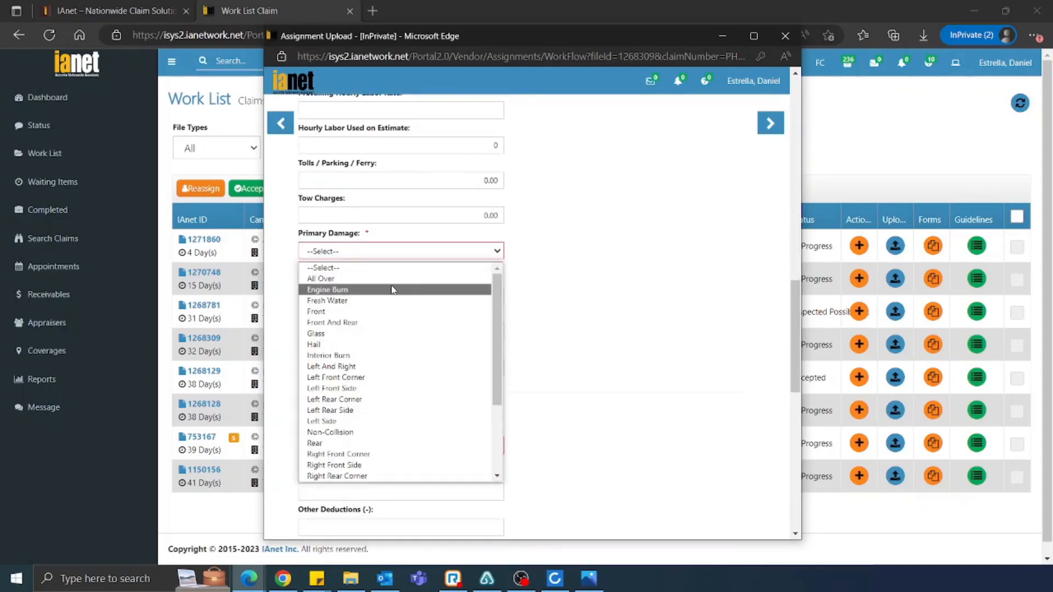
left_click(351, 279)
scroll(403, 244, "down", 4)
left_click(371, 220)
type("0")
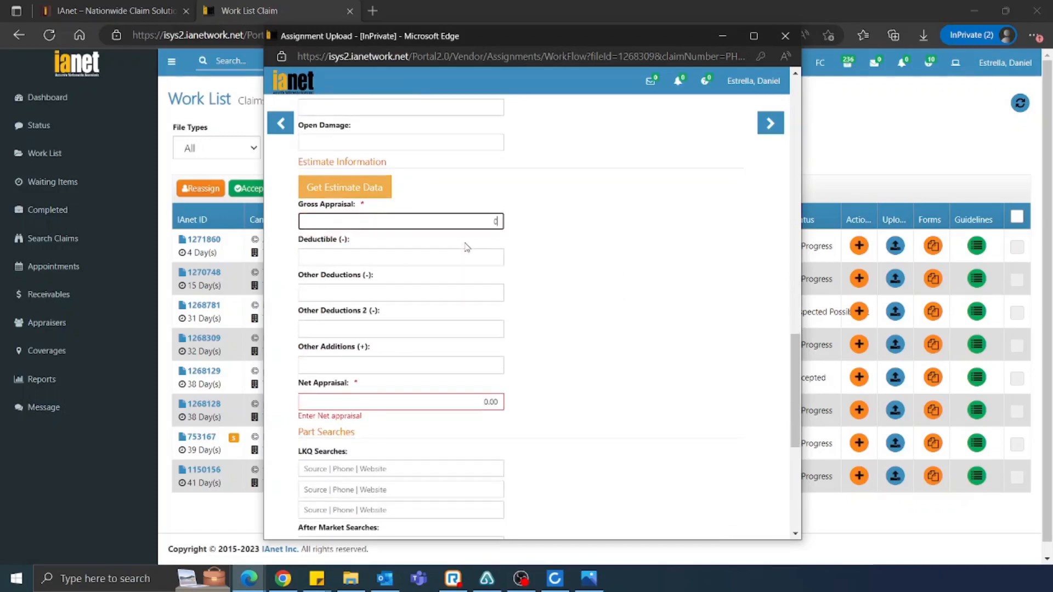
left_click(568, 345)
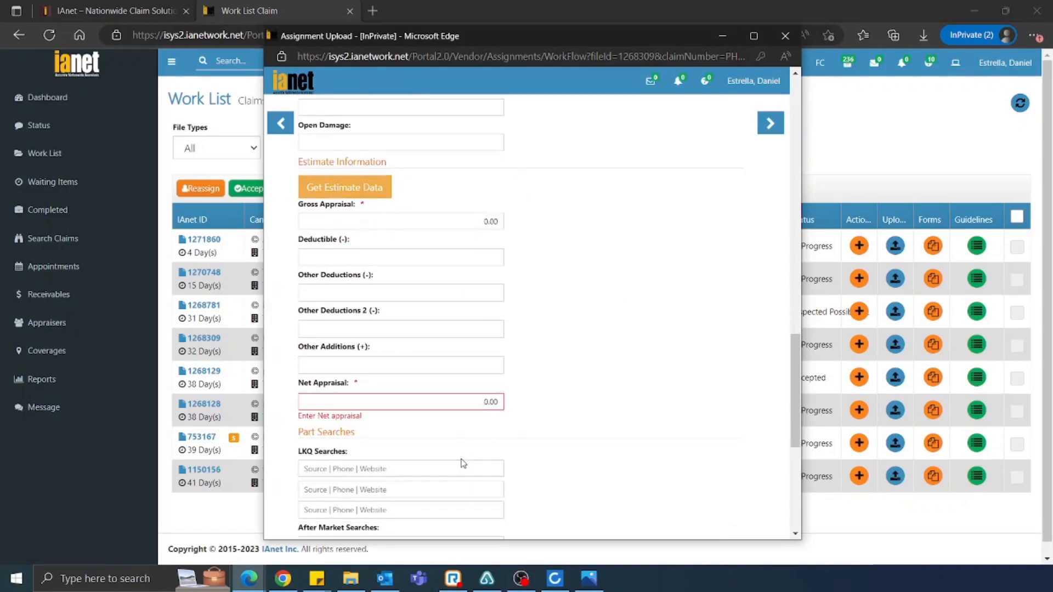
scroll(461, 464, "down", 6)
left_click(379, 442)
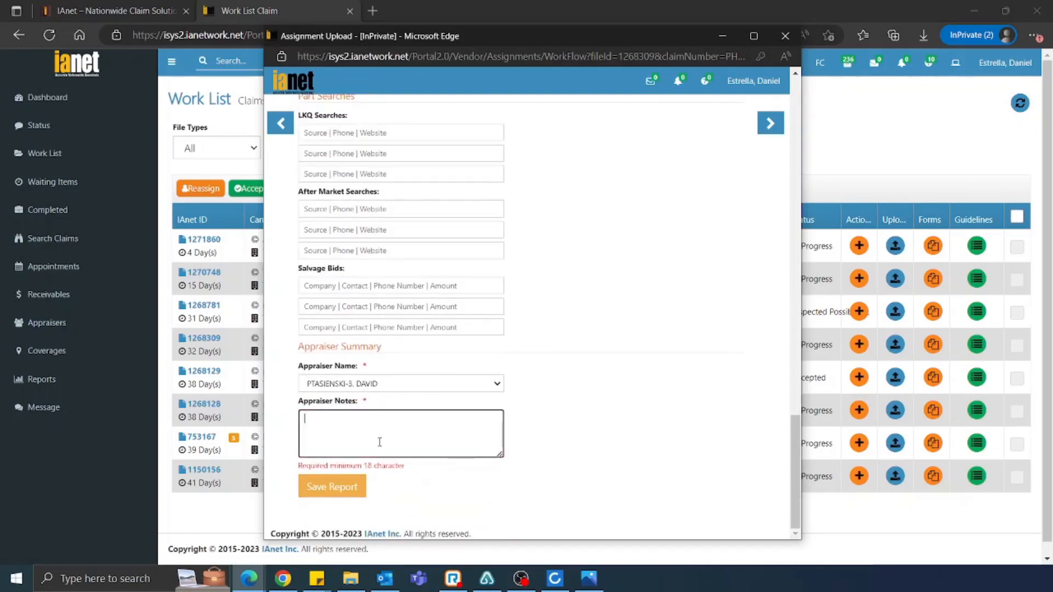
Enter 'Photos Only' in Appraiser Notes and save the Summary Report, retrying after an error
type("PHotos Only Assignment")
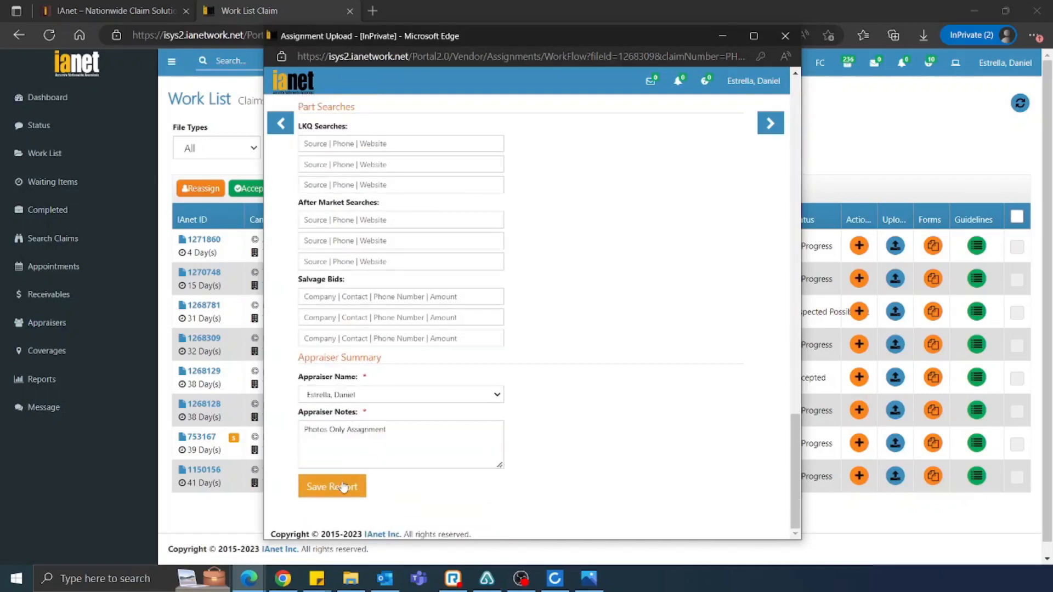
left_click(332, 486)
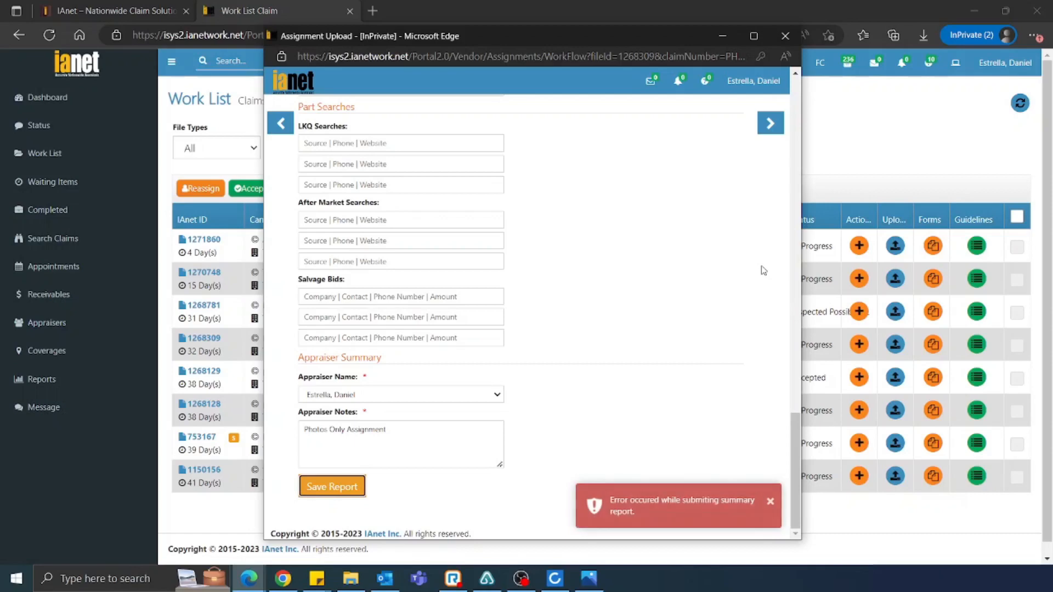
scroll(669, 304, "up", 20)
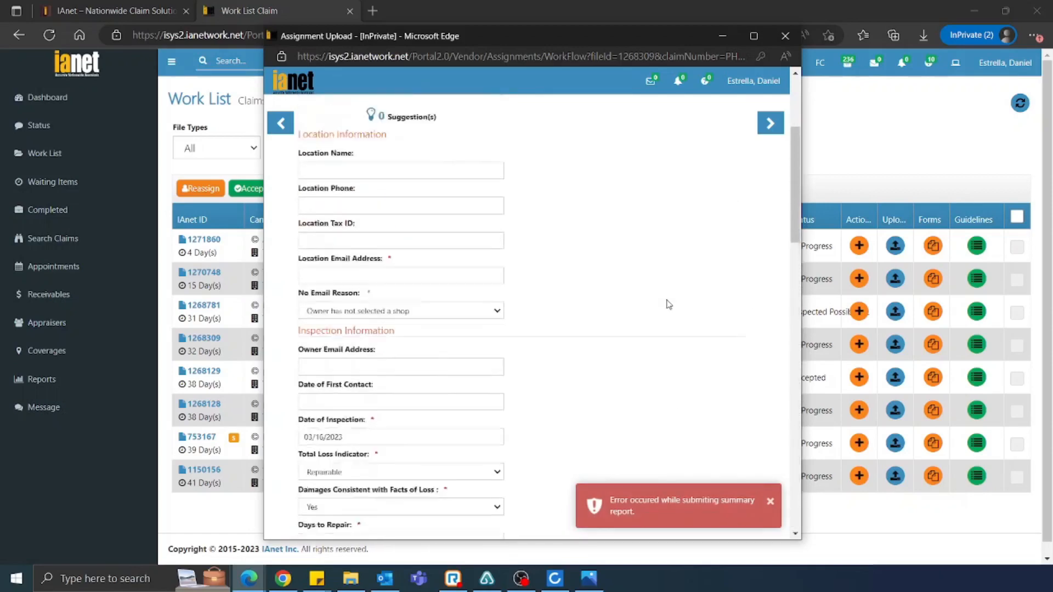
scroll(669, 305, "down", 20)
left_click(334, 487)
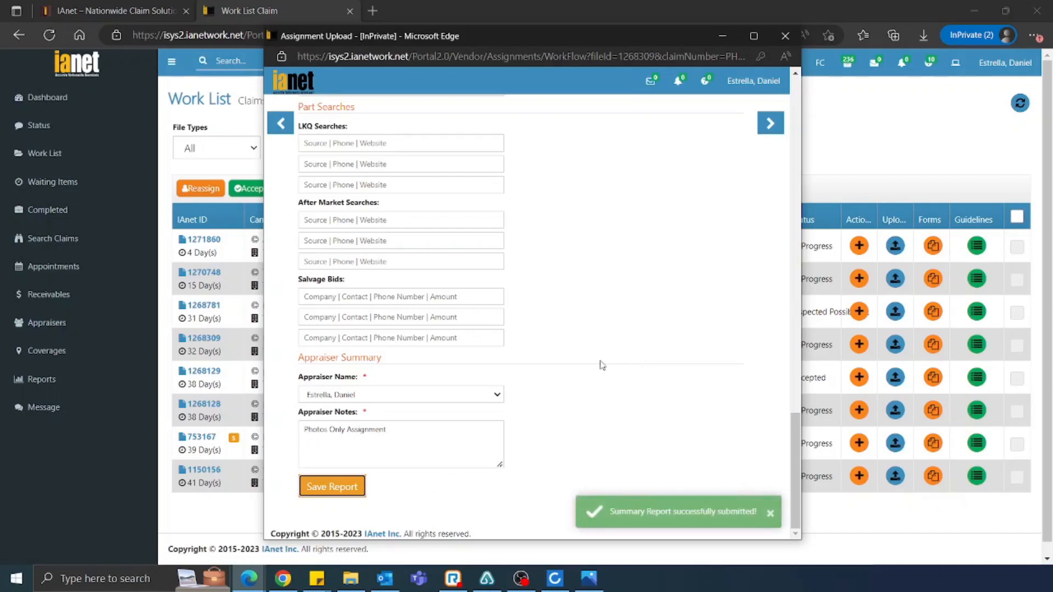
scroll(602, 364, "up", 20)
scroll(631, 340, "down", 20)
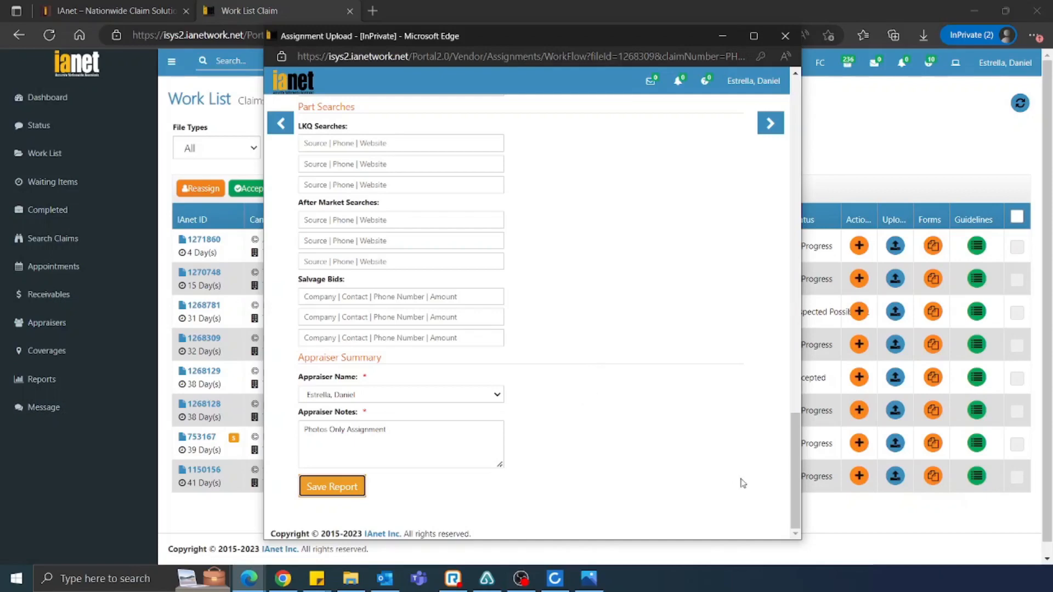
scroll(714, 351, "up", 5)
scroll(714, 351, "up", 10)
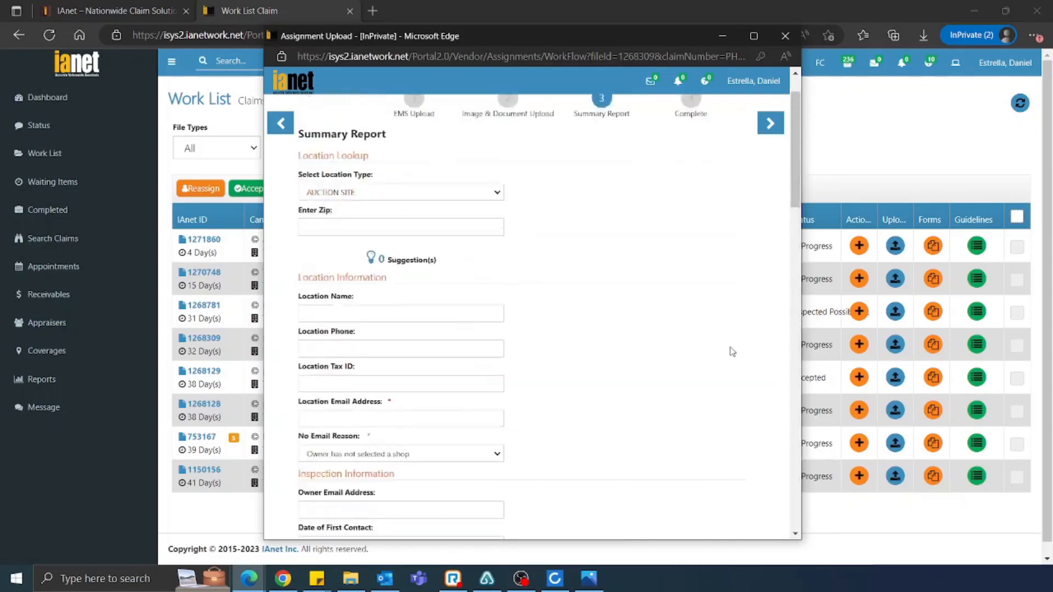
On step 4, tick Override Content Check with reason 'Photos Only' and submit Complete and Notify IAnet
left_click(768, 124)
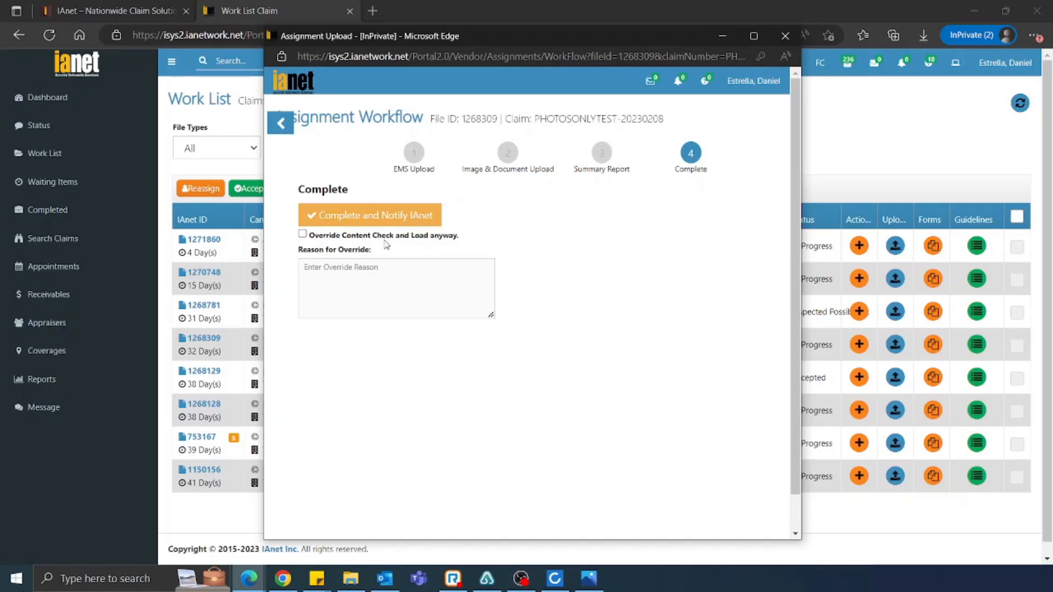
left_click(303, 234)
left_click(345, 260)
type("Photos Only")
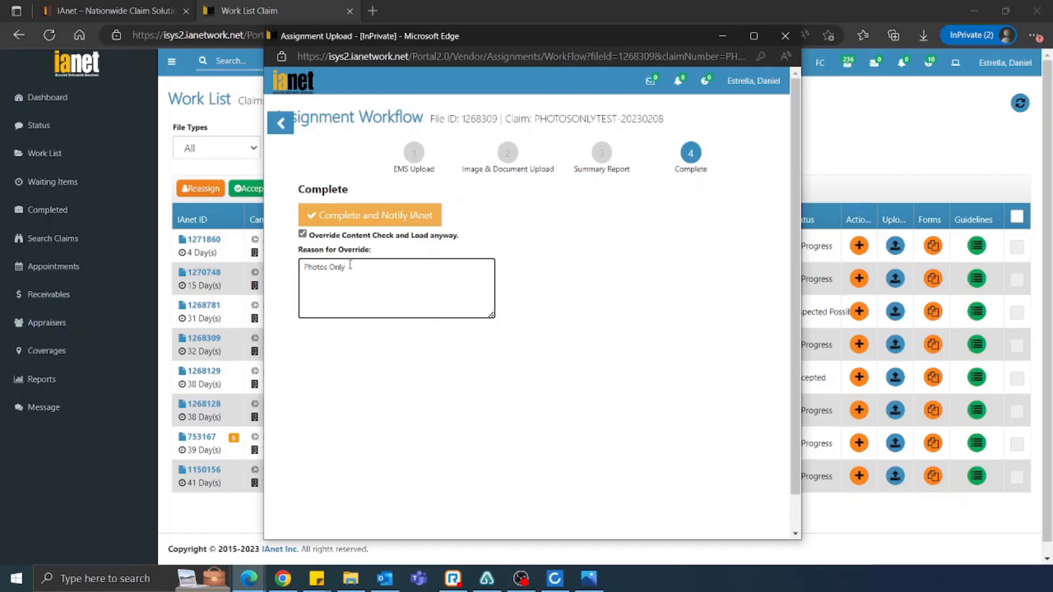
key("ctrl+a")
left_click(367, 220)
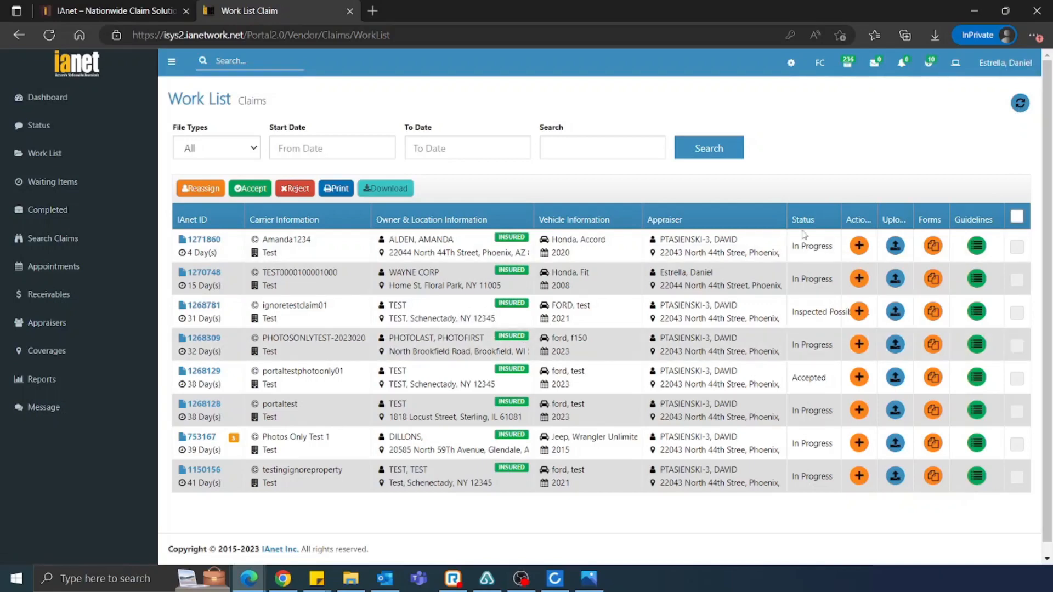
left_click(1022, 106)
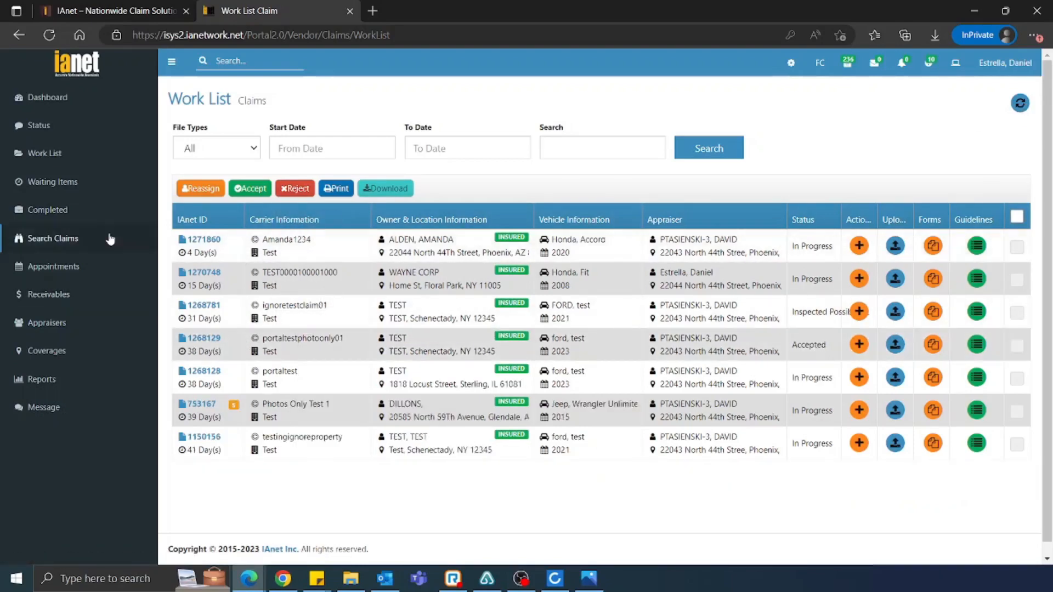
left_click(48, 209)
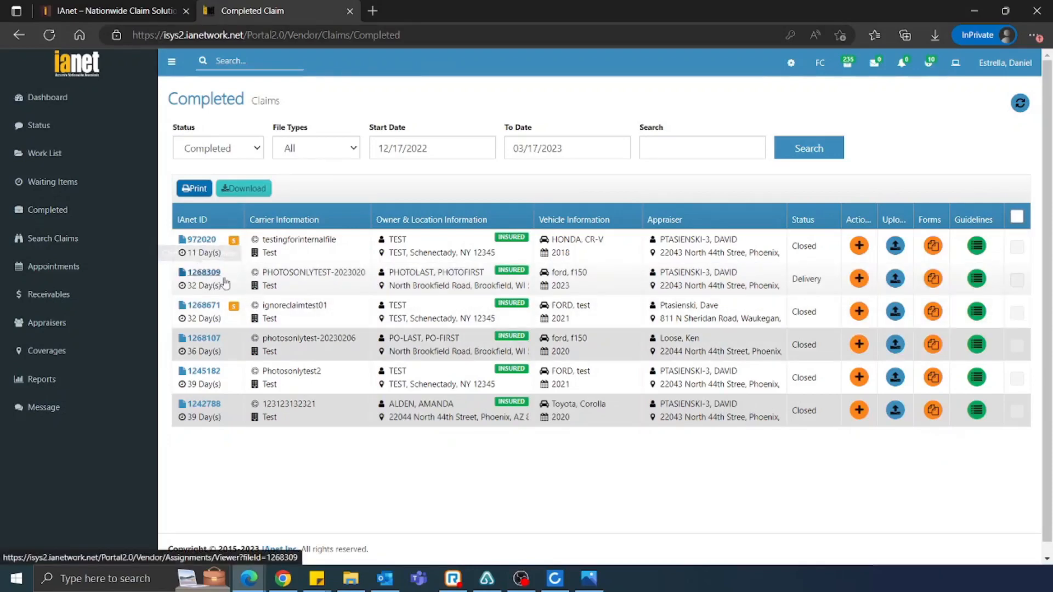
left_click(107, 161)
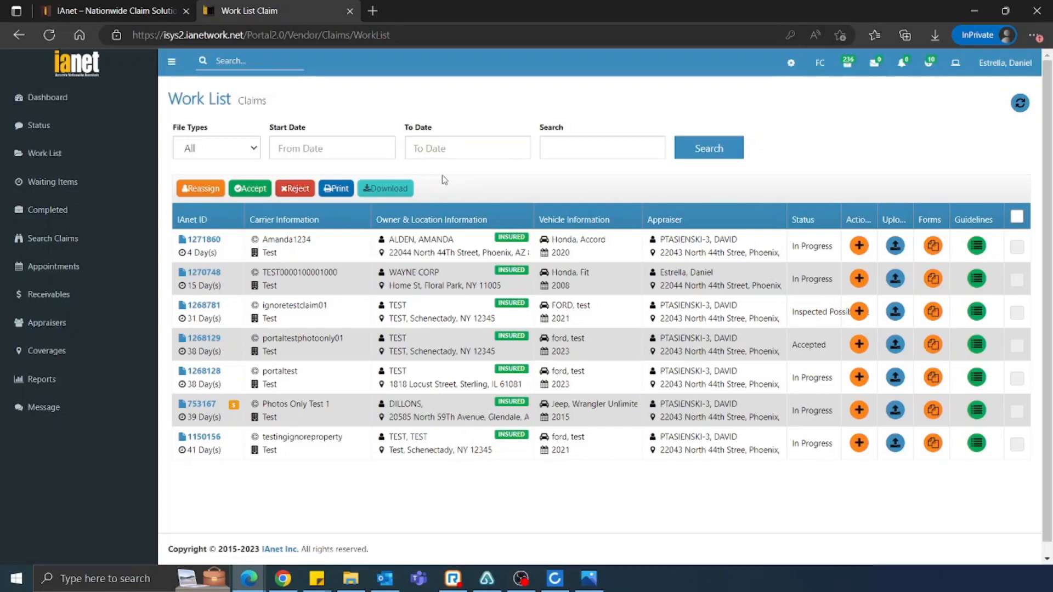
left_click(90, 130)
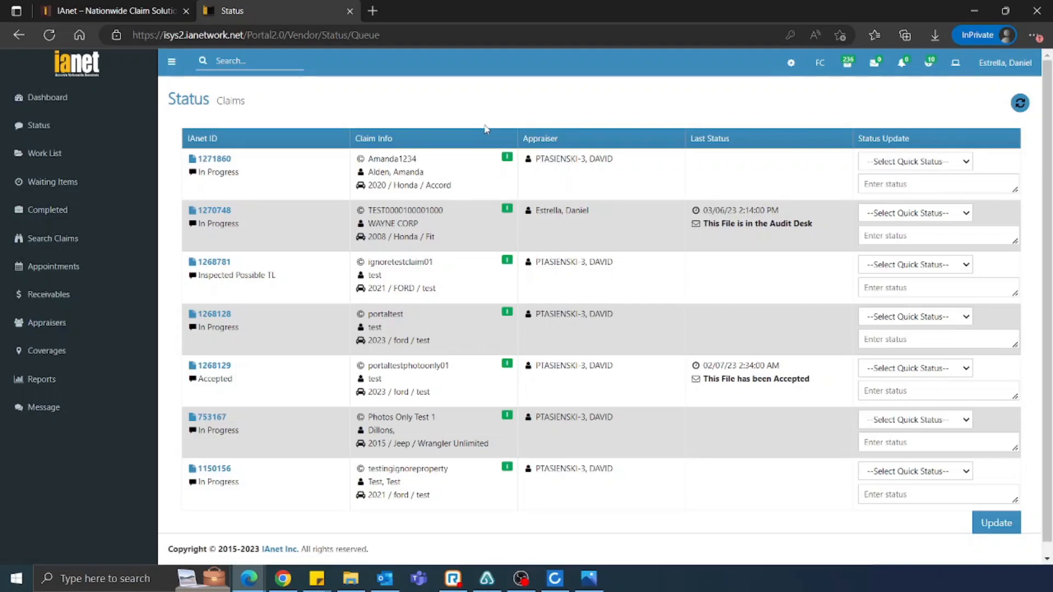
left_click(914, 163)
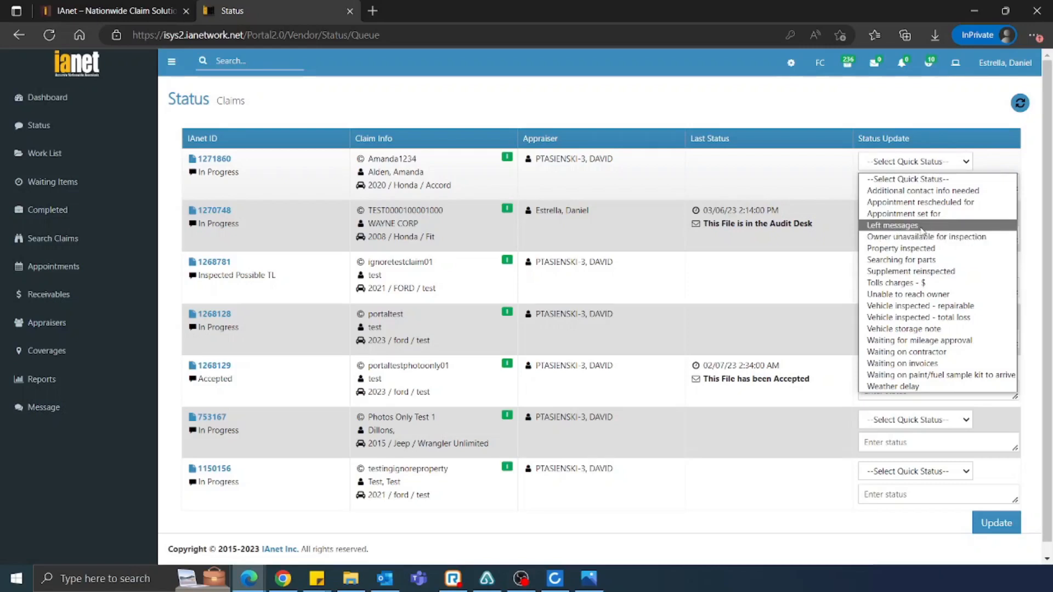
left_click(922, 214)
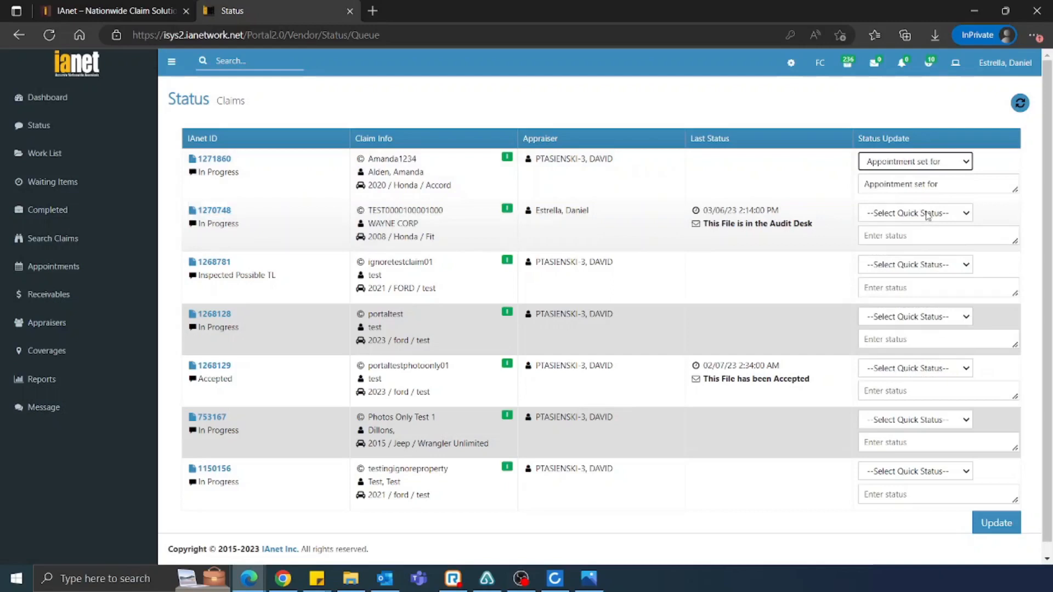
left_click(900, 161)
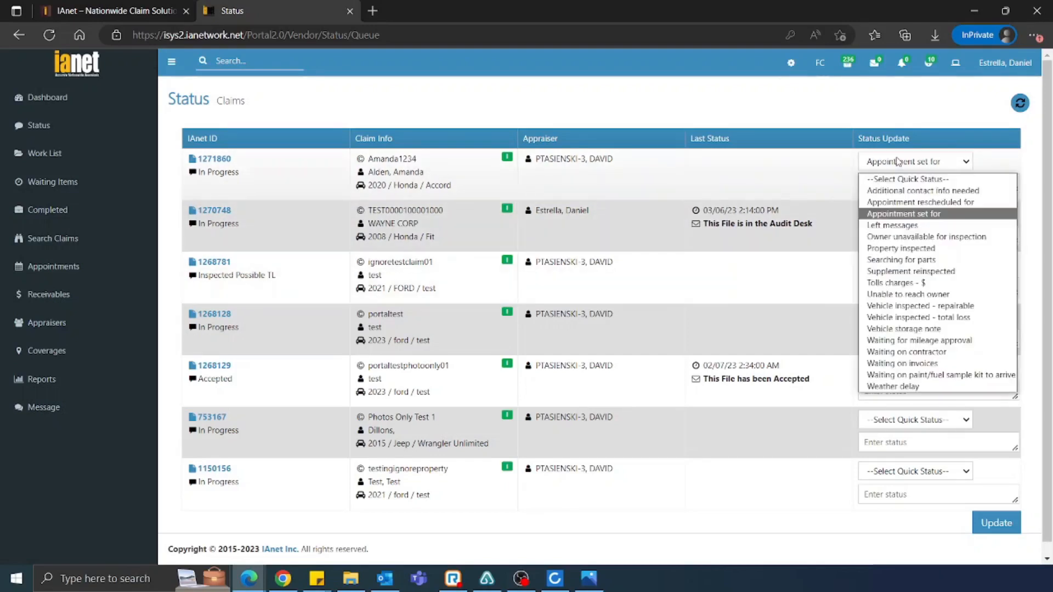
left_click(913, 214)
left_click(976, 185)
type("3/")
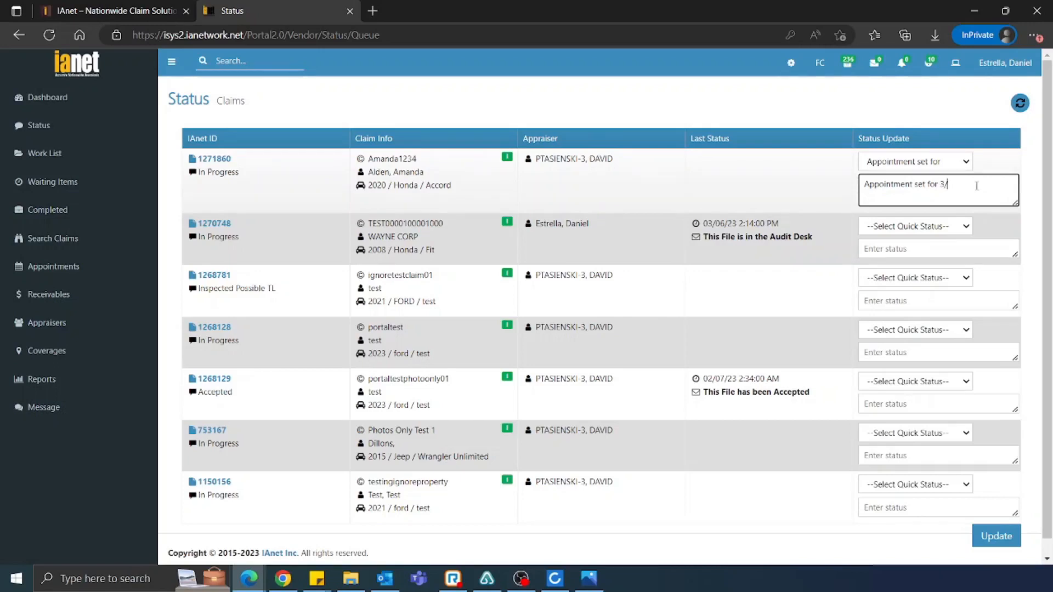
type("19")
left_click(930, 244)
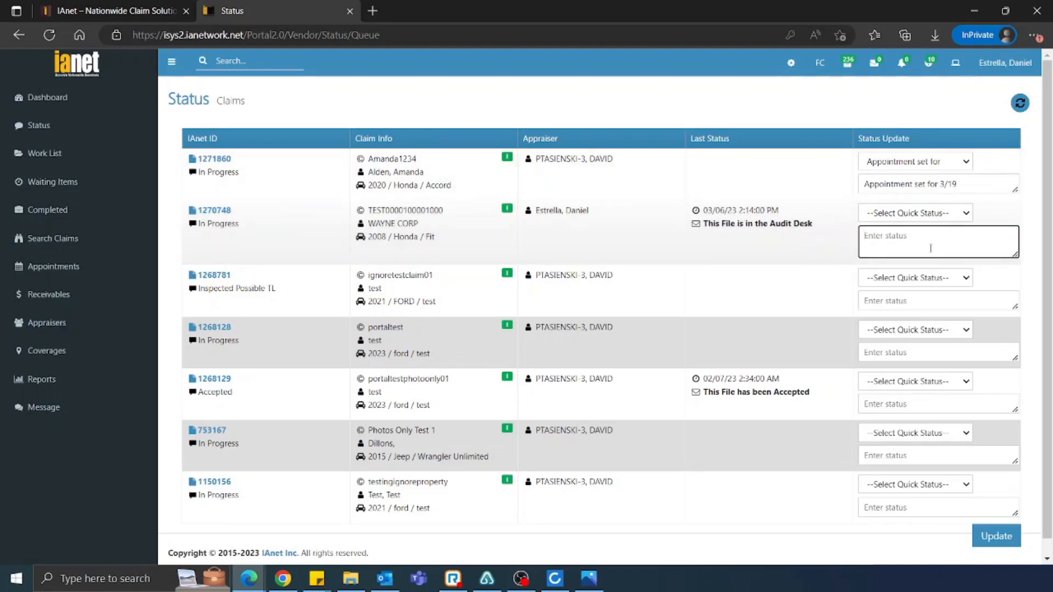
type("deskd")
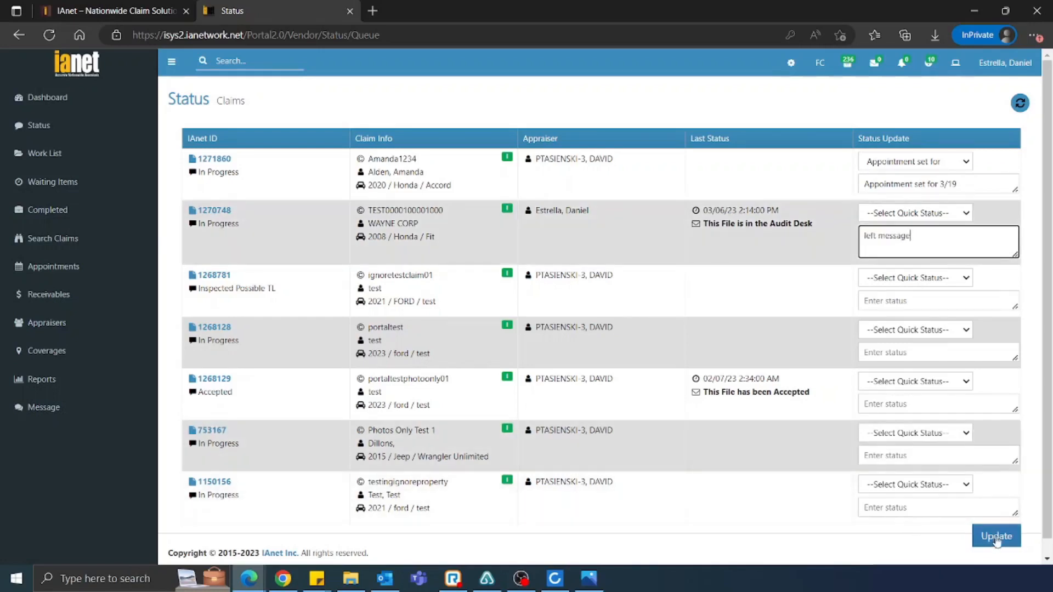
left_click(998, 540)
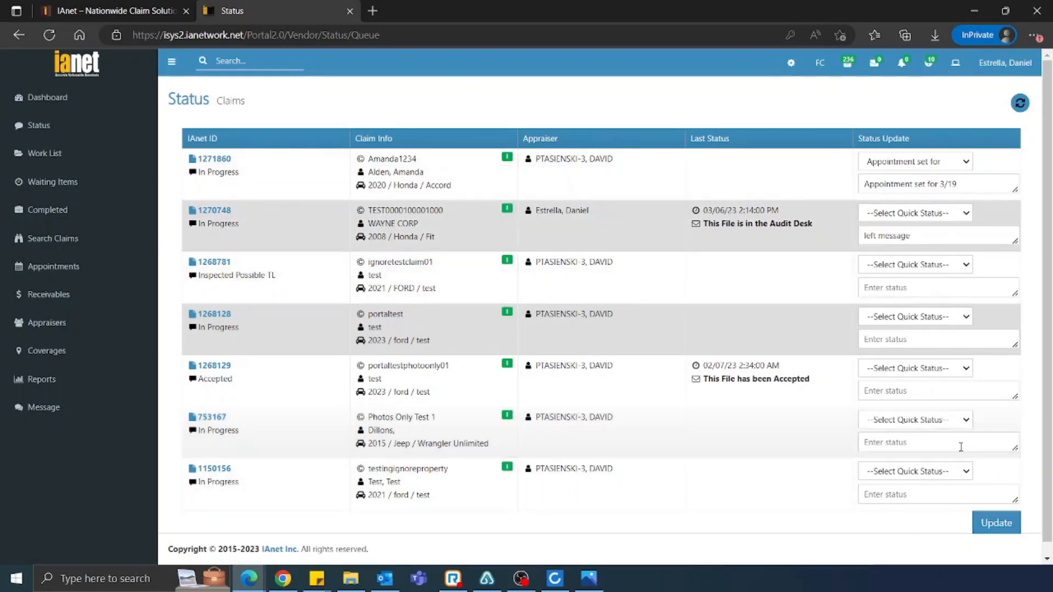
left_click(1001, 540)
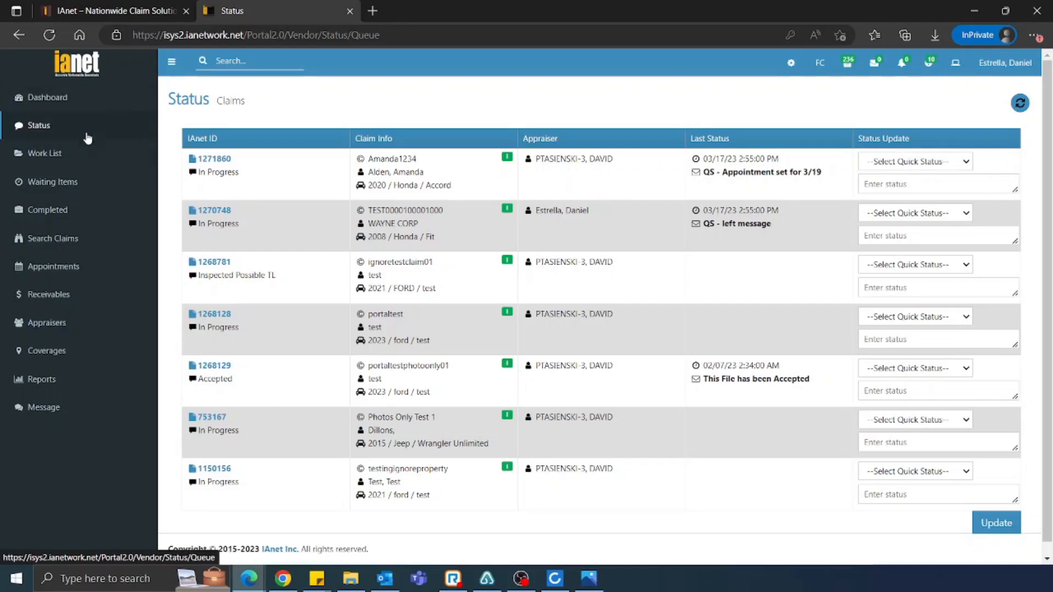
Return to the claims Work List
left_click(60, 159)
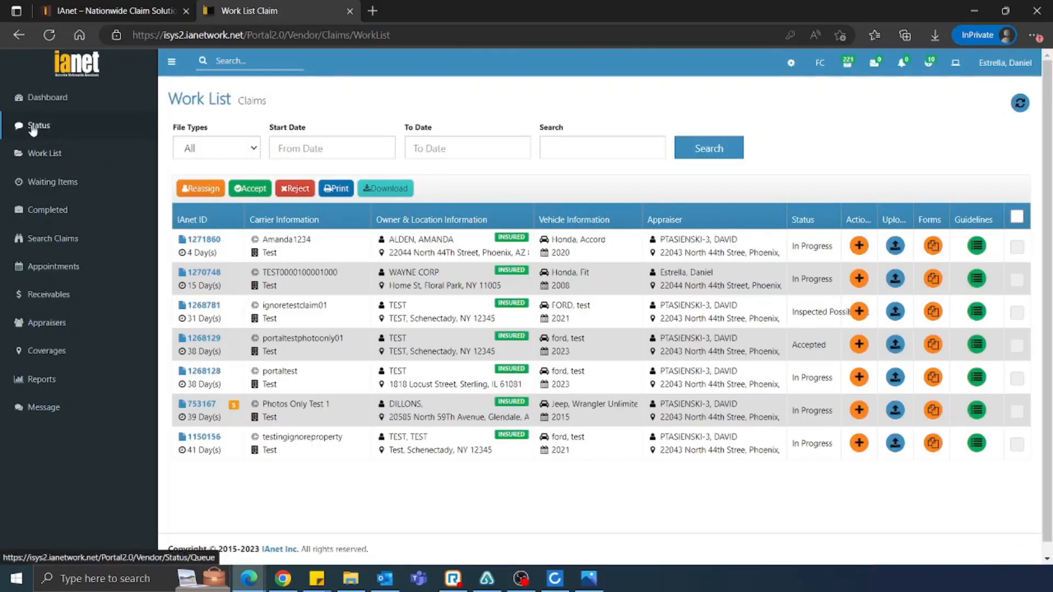